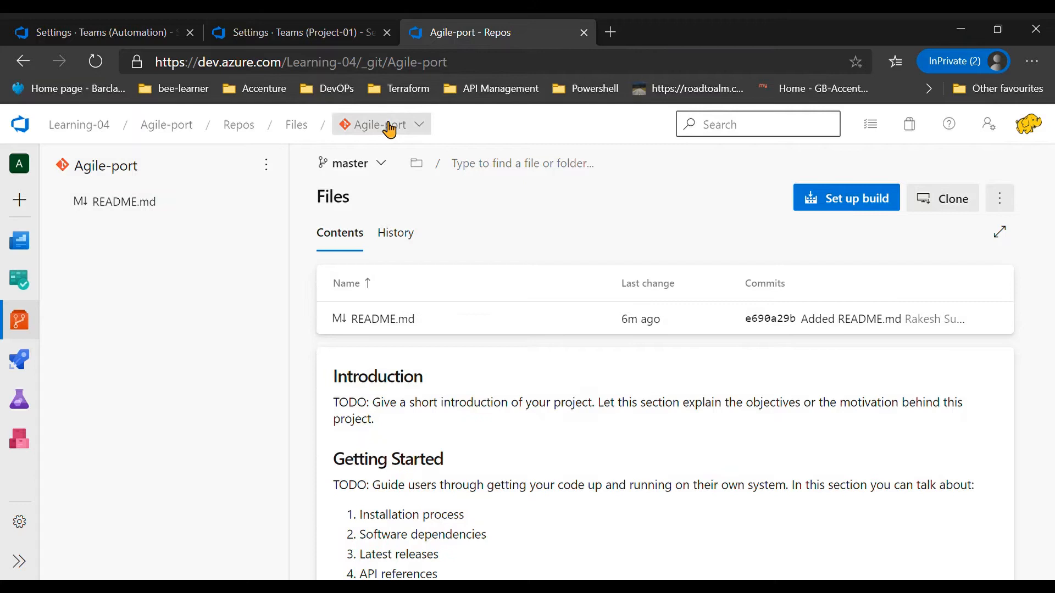
Look through the repository options and the branch list of the Agile-port repository
{"action": "left_click", "coordinate": [390, 129]}
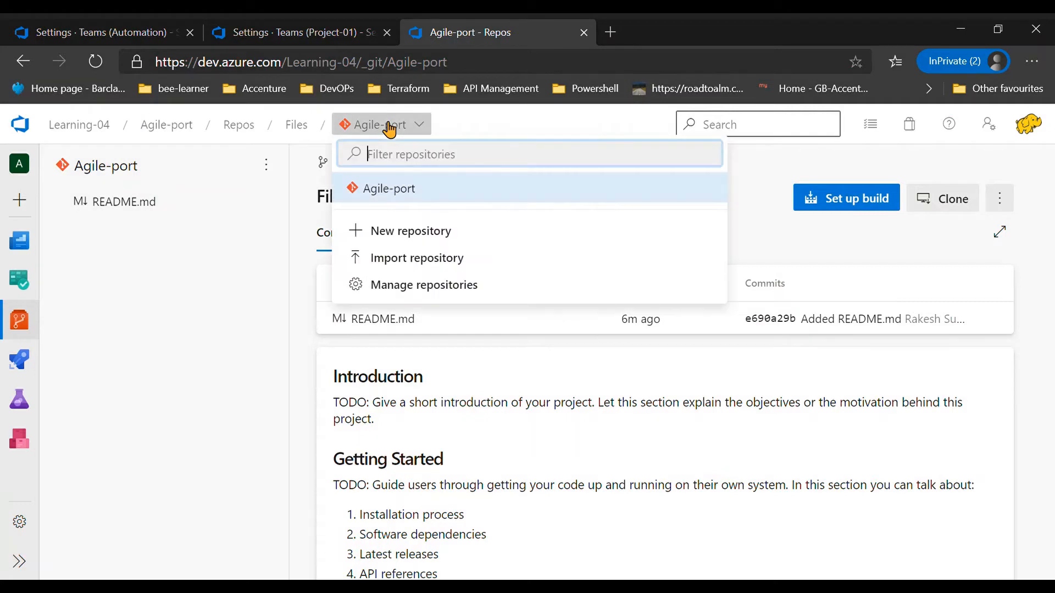
{"action": "left_click", "coordinate": [247, 288]}
{"action": "left_click", "coordinate": [418, 126]}
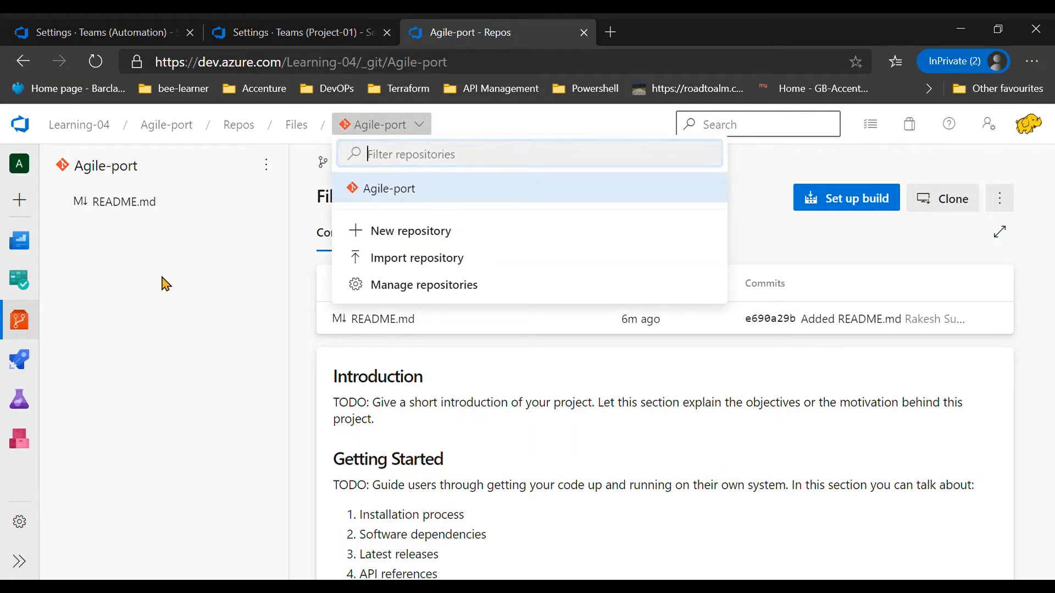
{"action": "left_click", "coordinate": [171, 323]}
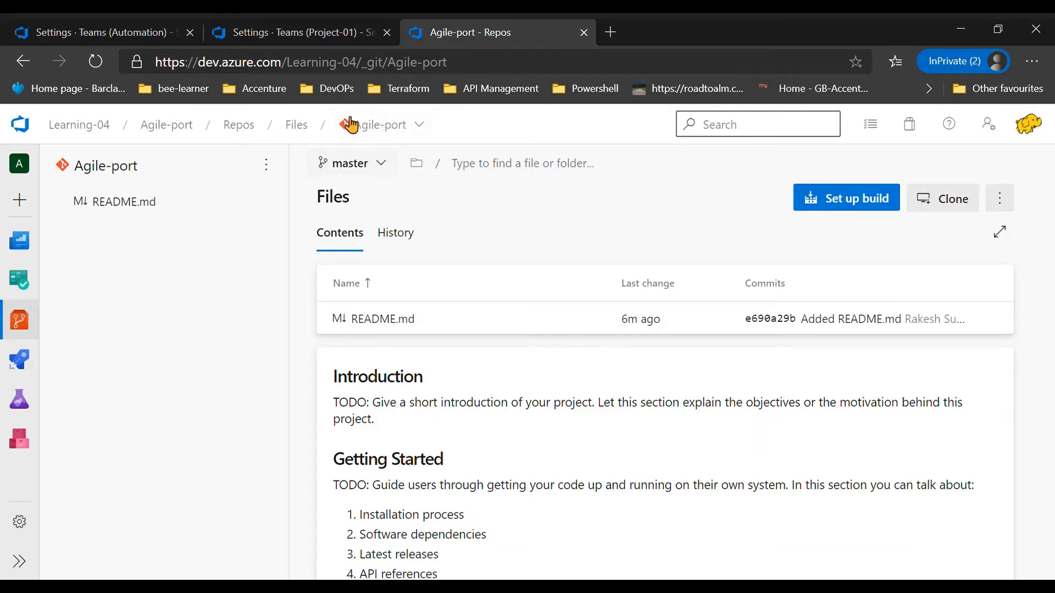
{"action": "left_click", "coordinate": [379, 128]}
{"action": "left_click", "coordinate": [256, 237]}
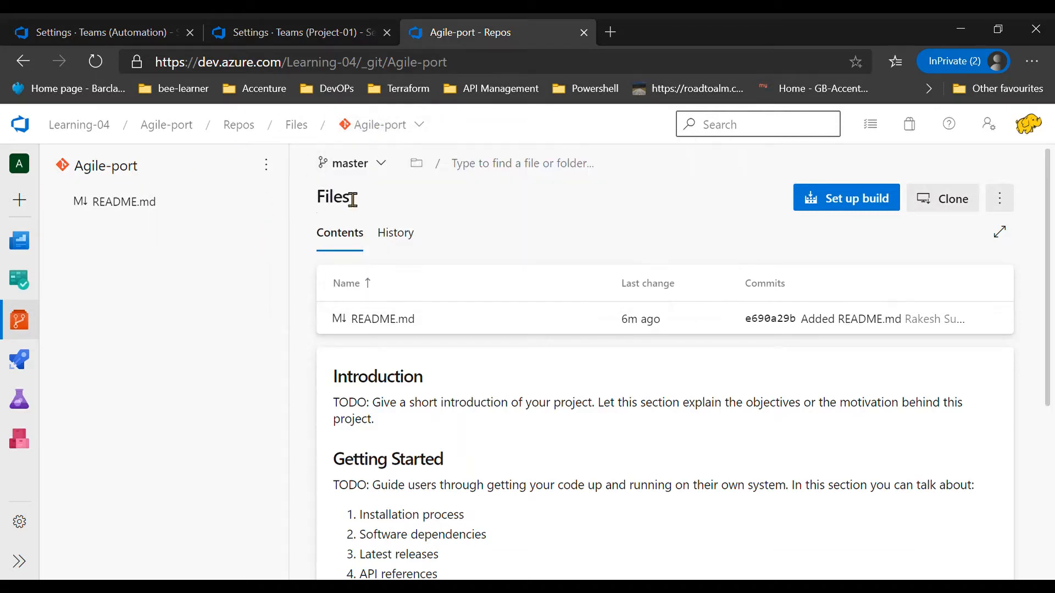
{"action": "left_click", "coordinate": [353, 165]}
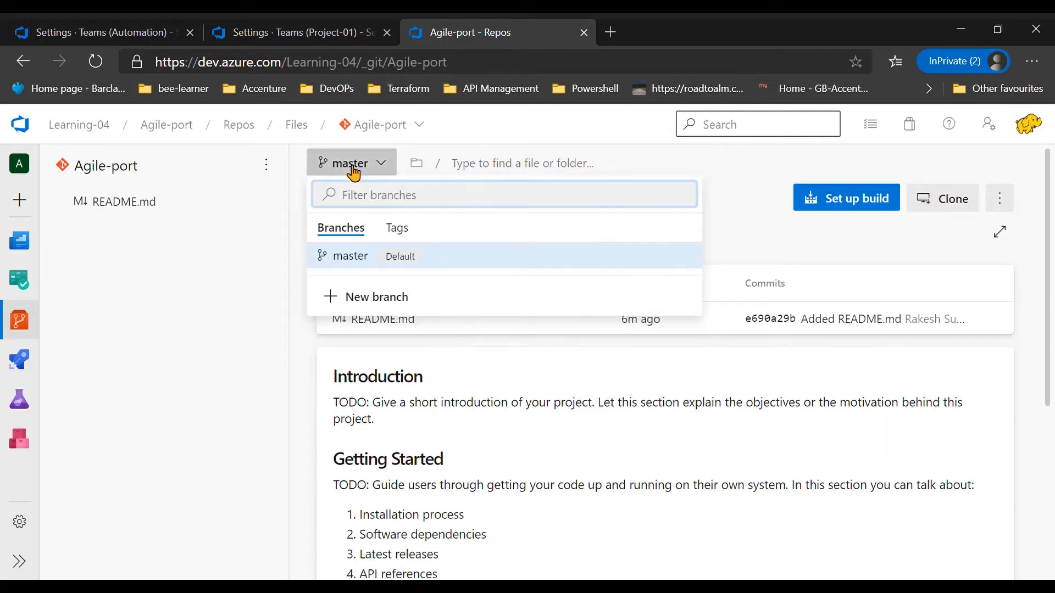
{"action": "left_click", "coordinate": [245, 299]}
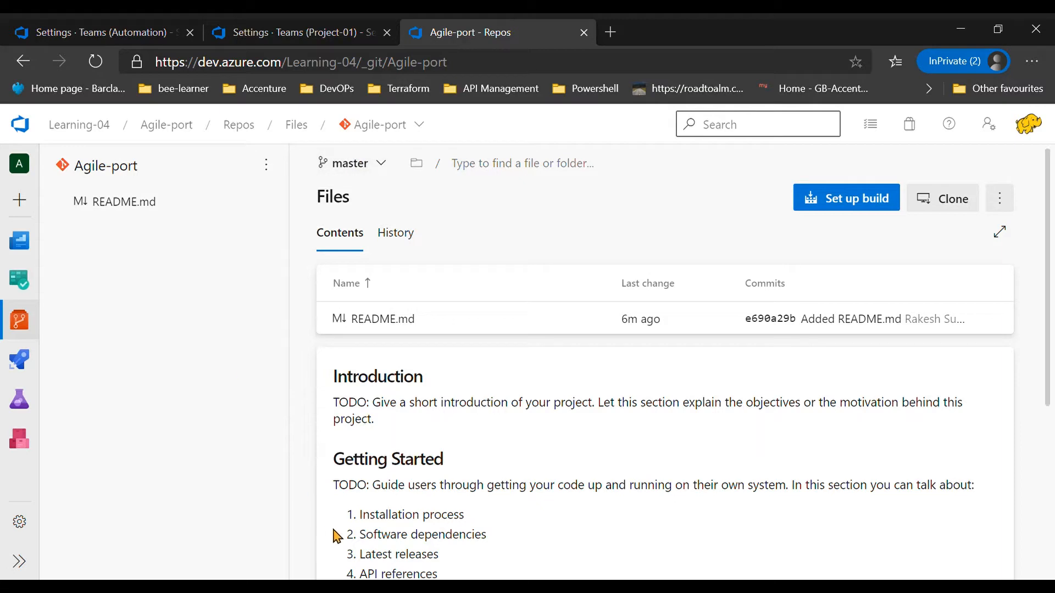
Copy the HTTPS clone URL of the Agile-port repository and close the clone details
{"action": "left_click", "coordinate": [970, 210]}
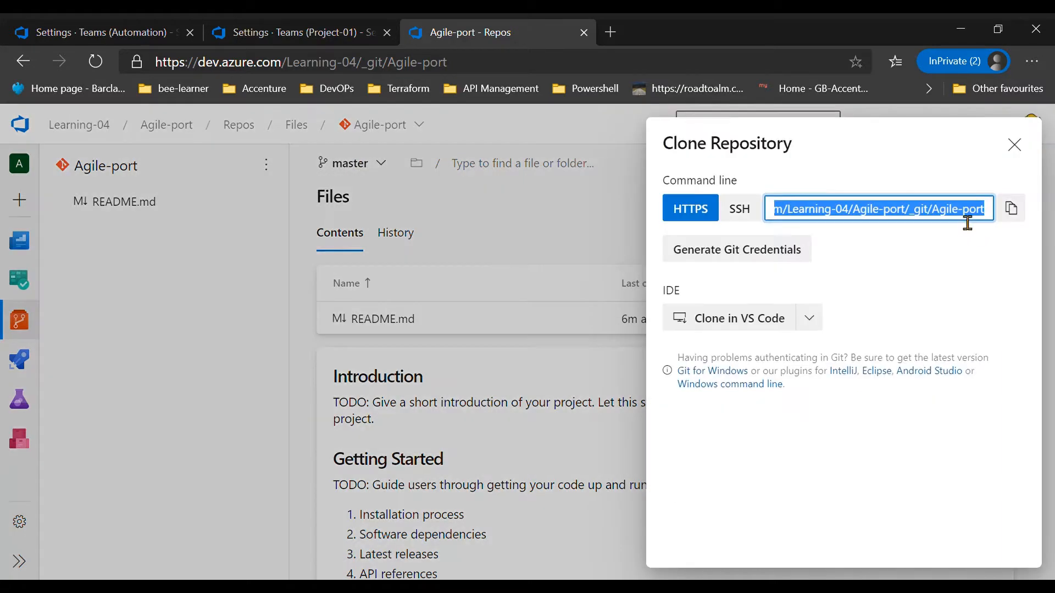
{"action": "left_click", "coordinate": [1011, 209]}
{"action": "left_click", "coordinate": [565, 238]}
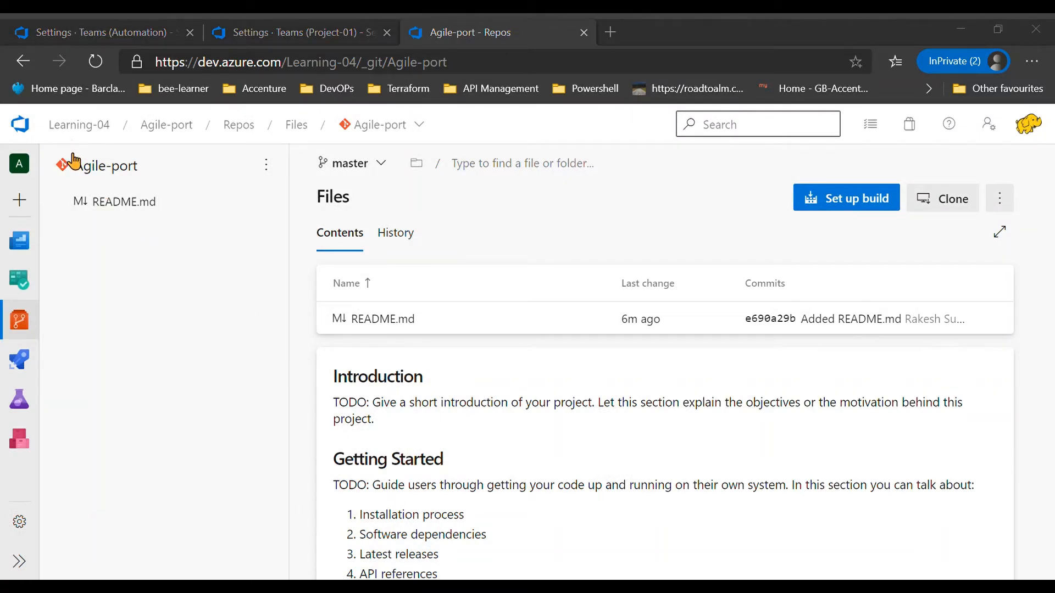
Reload the Agile-port repository files and view the commit history of the master branch
{"action": "left_click", "coordinate": [95, 62]}
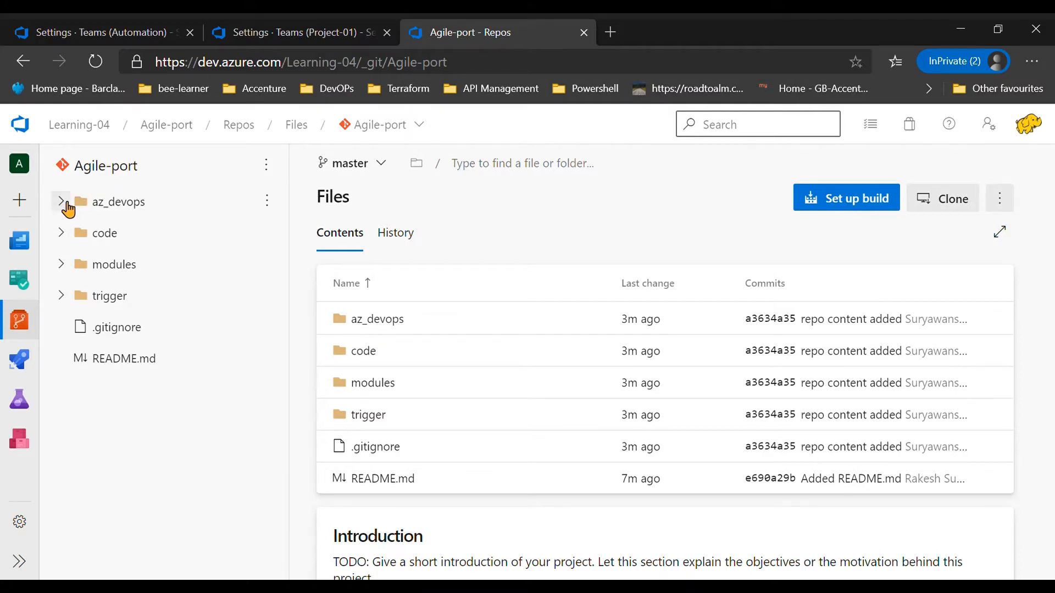
{"action": "mouse_move", "coordinate": [34, 322]}
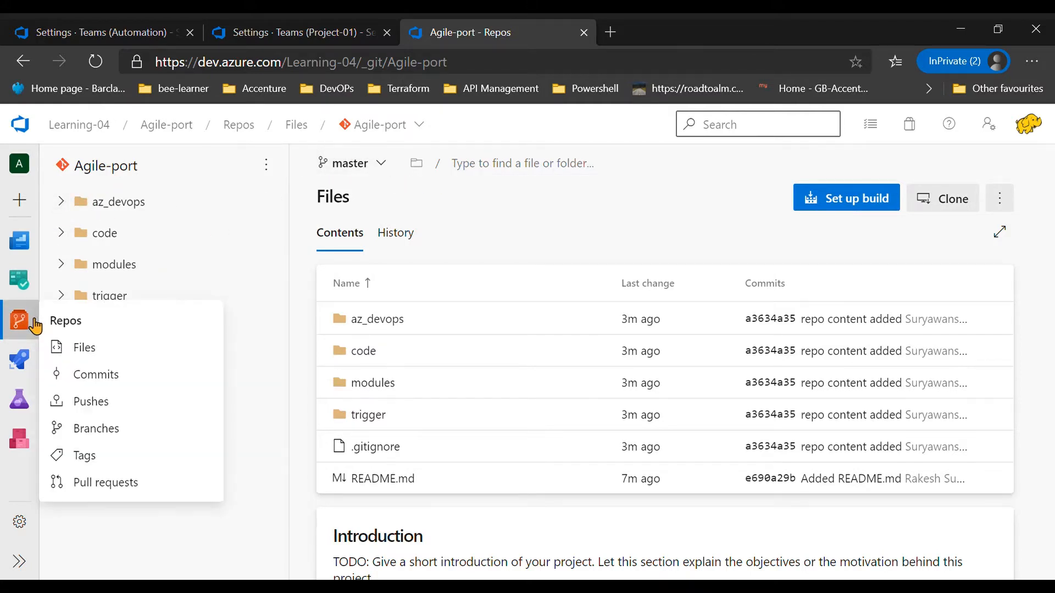
{"action": "left_click", "coordinate": [125, 379]}
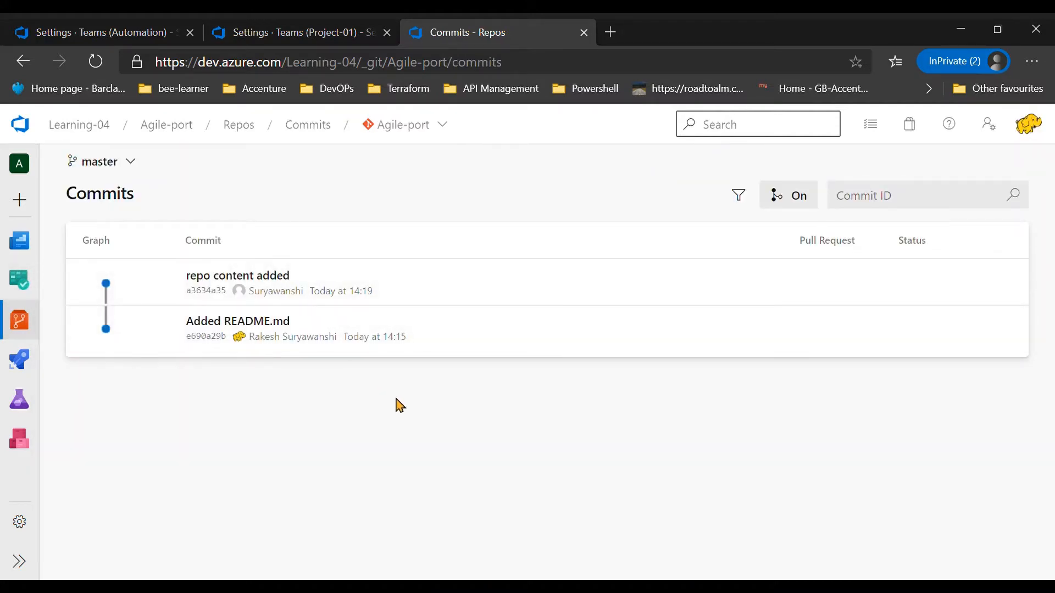
Create a new branch named feature-01 based on master in the Agile-port repository
{"action": "mouse_move", "coordinate": [15, 324]}
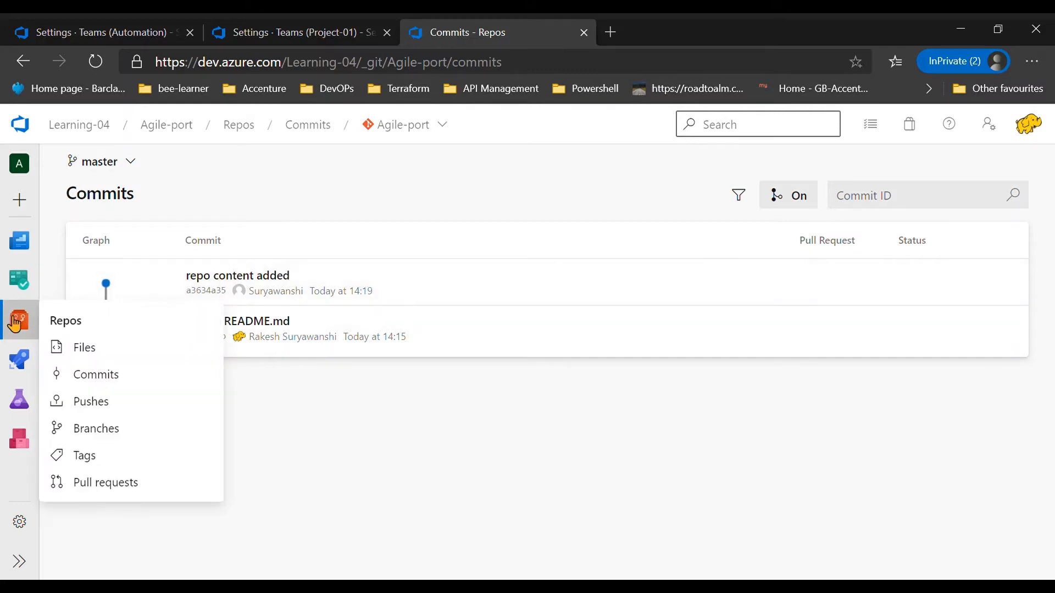
{"action": "left_click", "coordinate": [96, 429]}
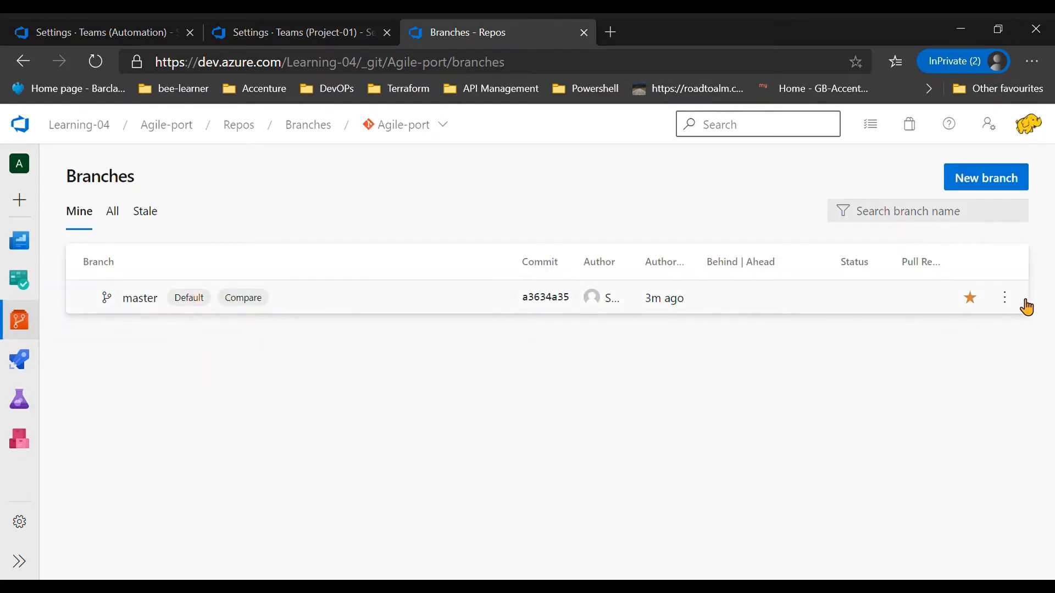
{"action": "left_click", "coordinate": [996, 183]}
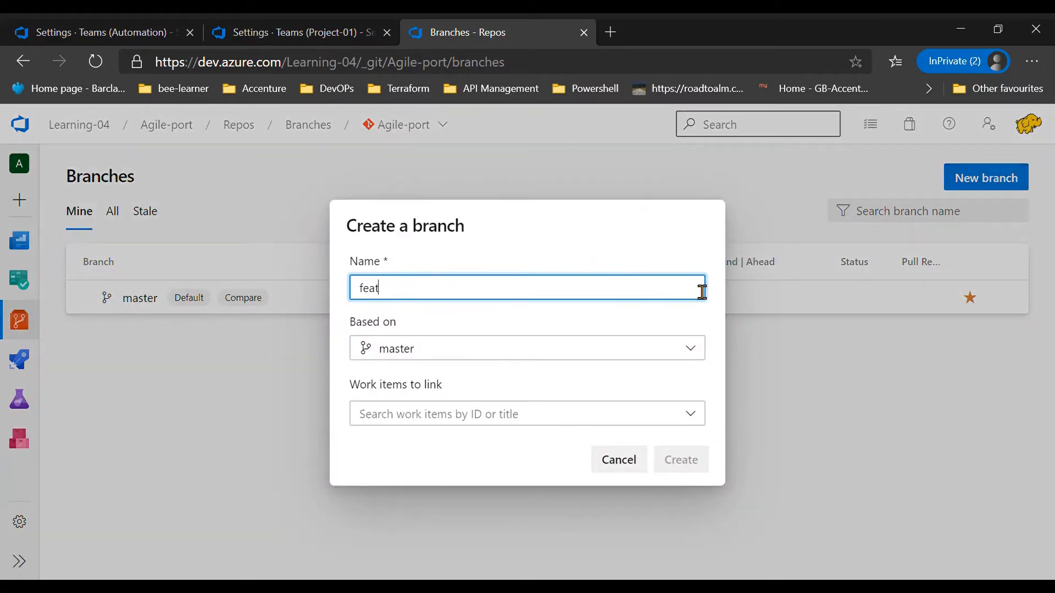
{"action": "type", "text": "feature-01"}
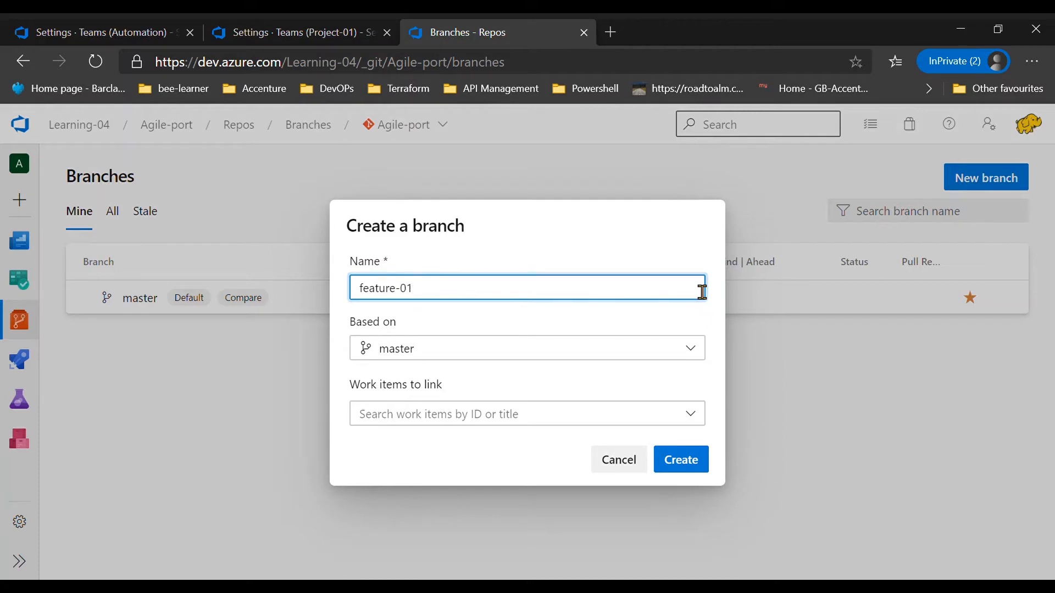
{"action": "left_click", "coordinate": [691, 463]}
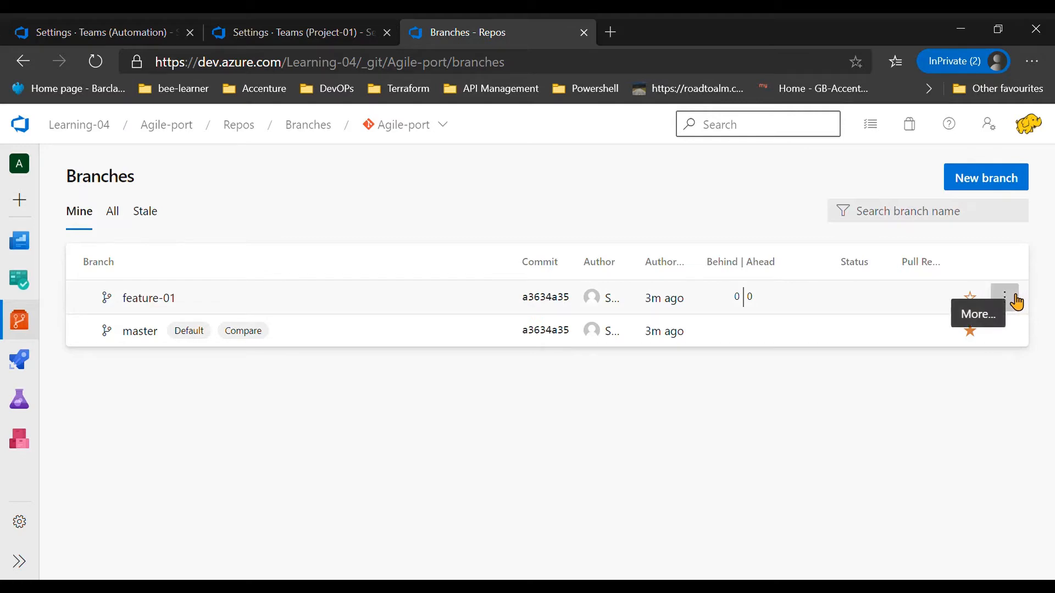
Compare the feature-01 branch with master and return to the branch list
{"action": "left_click", "coordinate": [1013, 298]}
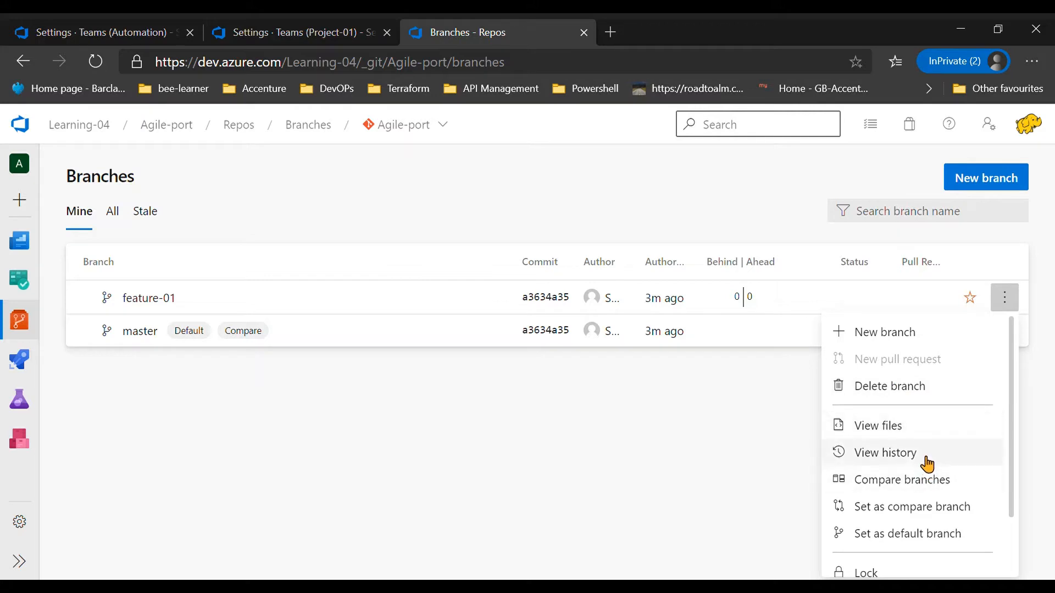
{"action": "scroll", "coordinate": [1016, 343], "scroll_direction": "down", "scroll_amount": 2}
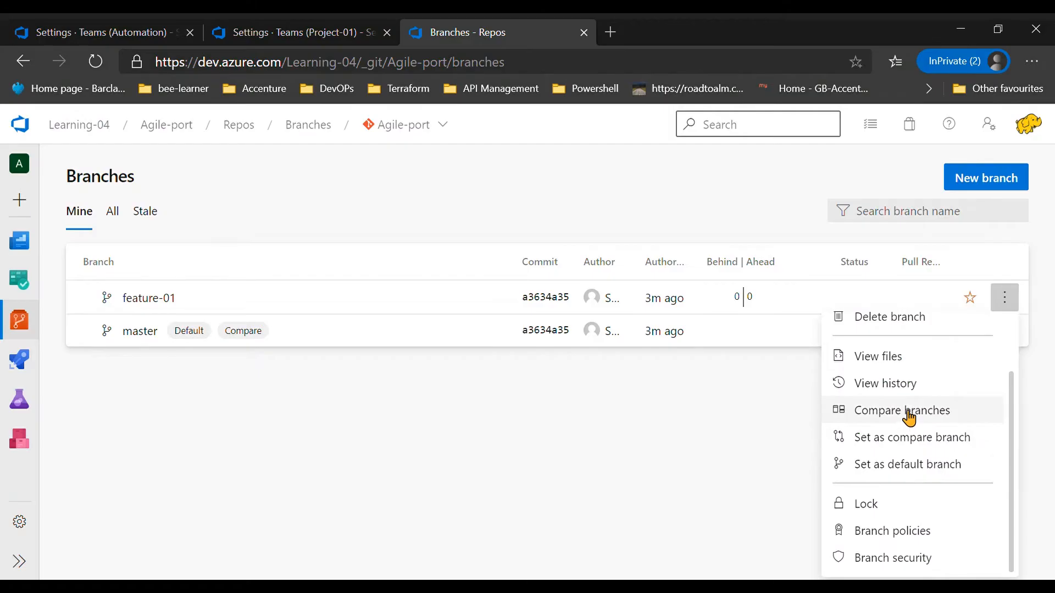
{"action": "left_click", "coordinate": [908, 416]}
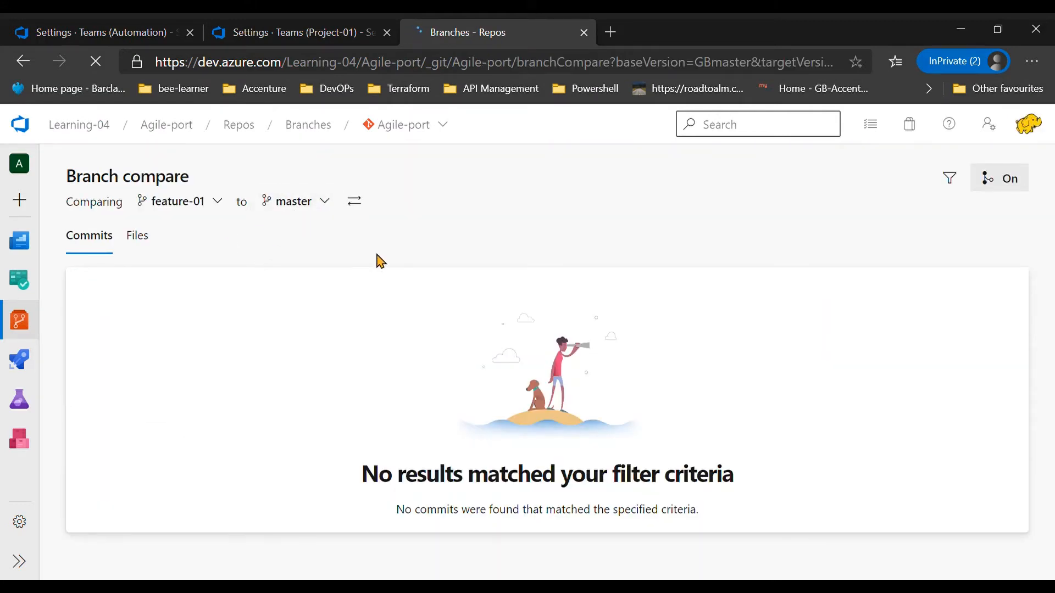
{"action": "left_click", "coordinate": [24, 64]}
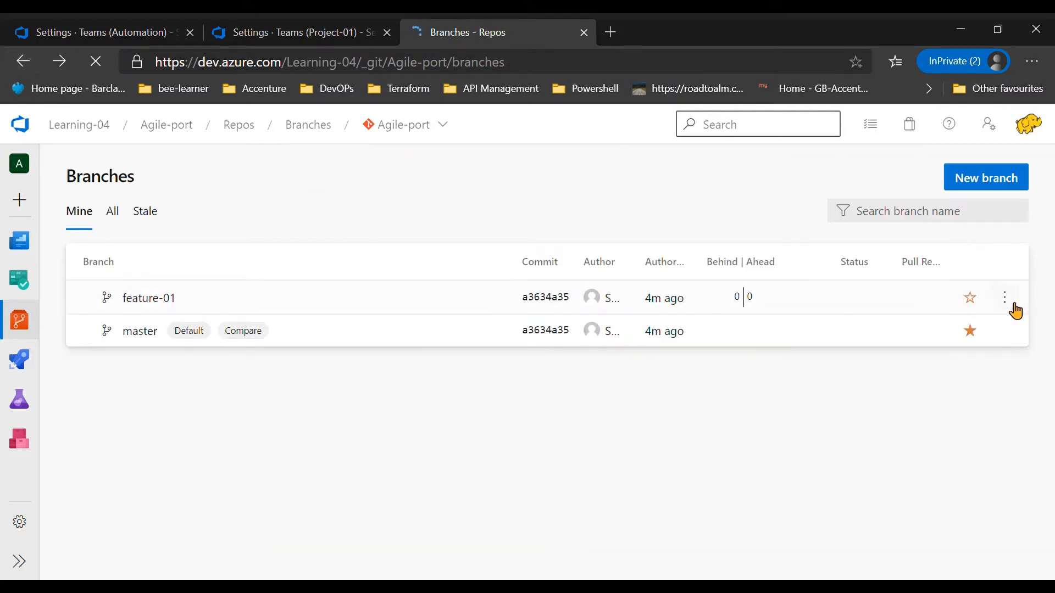
{"action": "left_click", "coordinate": [1014, 303]}
{"action": "scroll", "coordinate": [1013, 440], "scroll_direction": "down", "scroll_amount": 1}
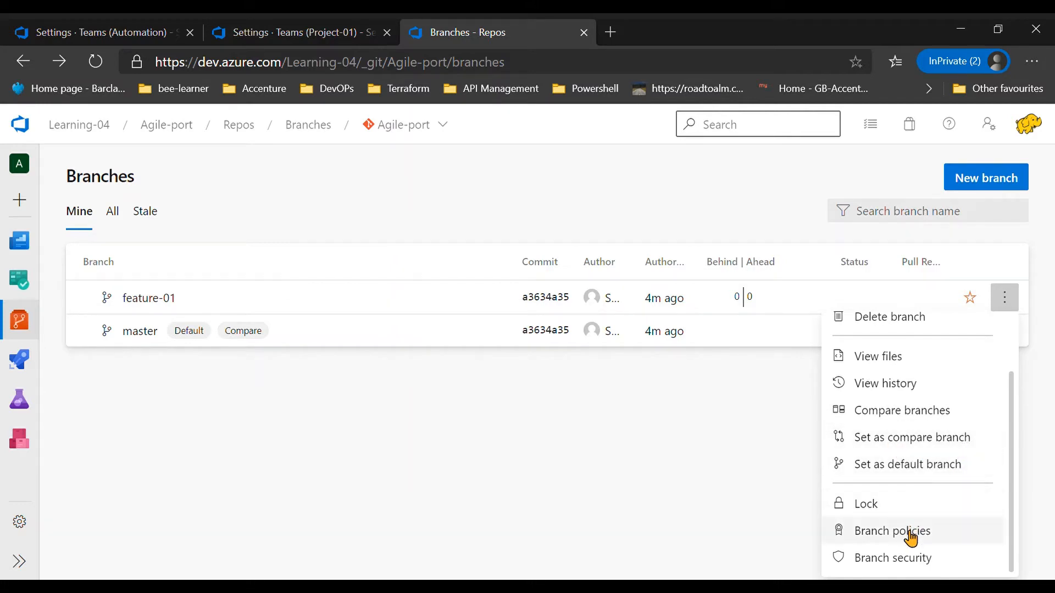
{"action": "left_click", "coordinate": [742, 484]}
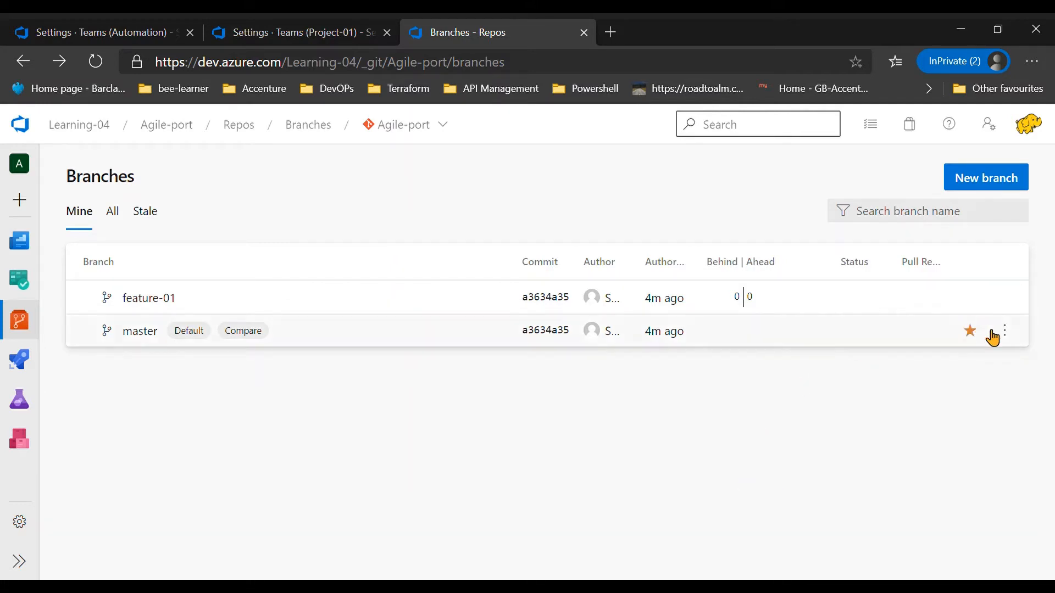
Open the branch policies of the master branch and look over the available policies
{"action": "left_click", "coordinate": [1004, 331]}
{"action": "scroll", "coordinate": [1014, 435], "scroll_direction": "down", "scroll_amount": 3}
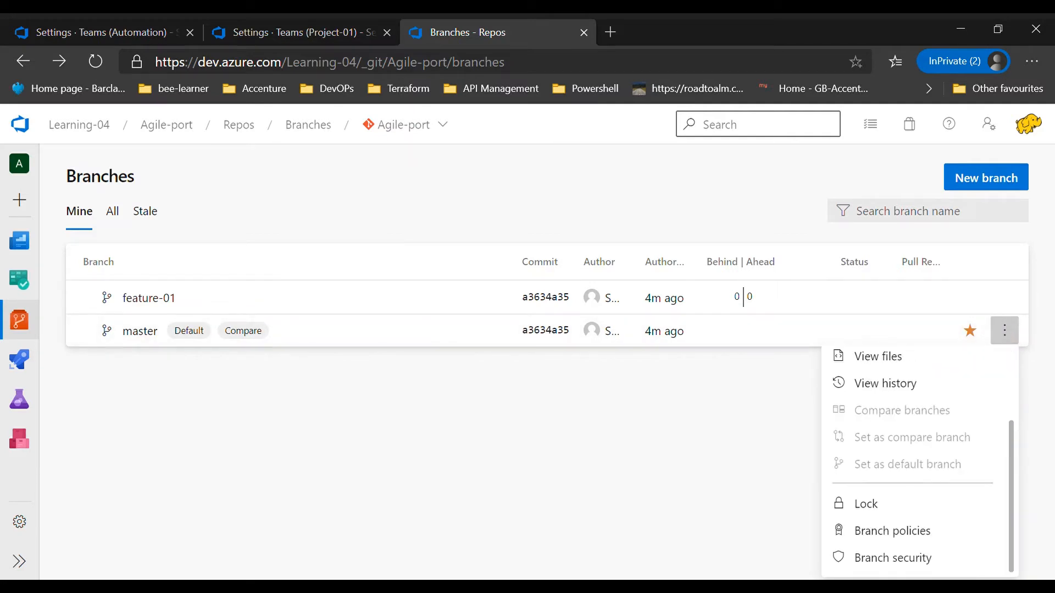
{"action": "left_click", "coordinate": [883, 533]}
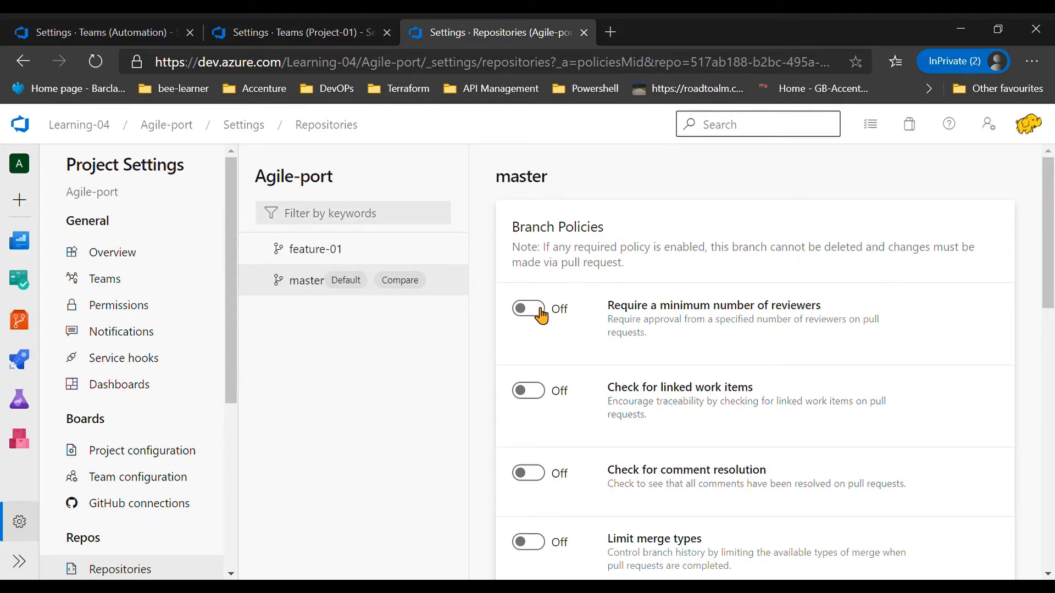
{"action": "scroll", "coordinate": [755, 357], "scroll_direction": "down", "scroll_amount": 3}
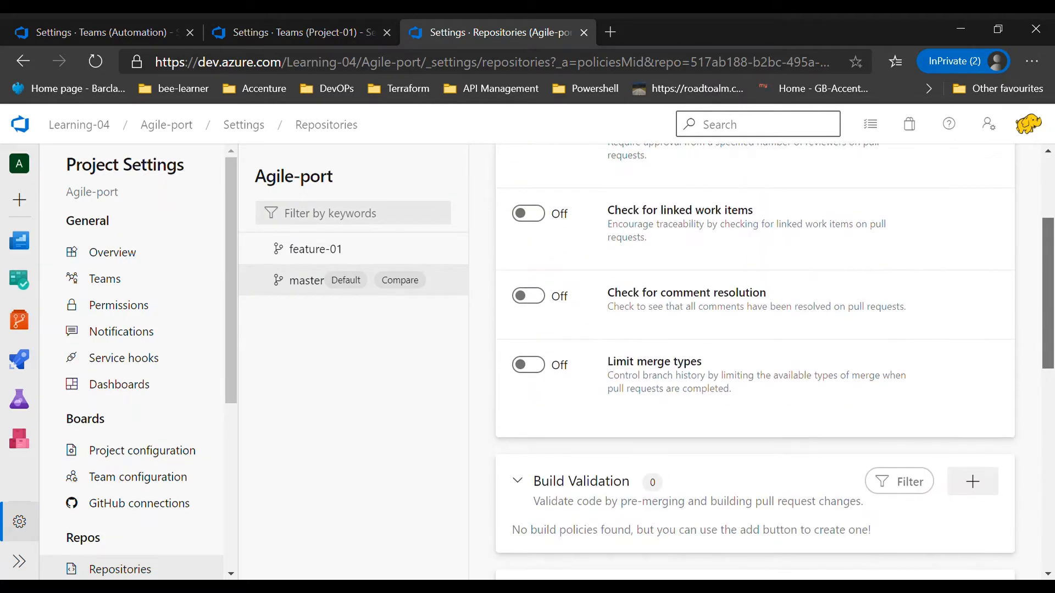
{"action": "scroll", "coordinate": [1050, 218], "scroll_direction": "up", "scroll_amount": 3}
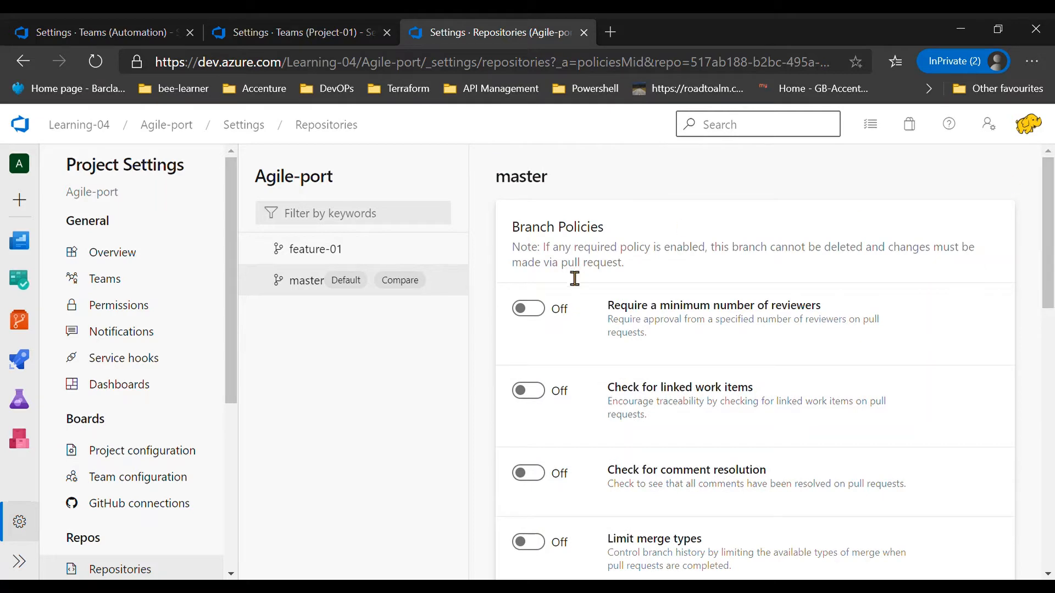
Require a minimum of 1 reviewer on master and allow requestors to approve their own changes
{"action": "left_click_drag", "start_coordinate": [608, 307], "coordinate": [844, 303]}
{"action": "left_click", "coordinate": [528, 308]}
{"action": "scroll", "coordinate": [715, 275], "scroll_direction": "down", "scroll_amount": 4}
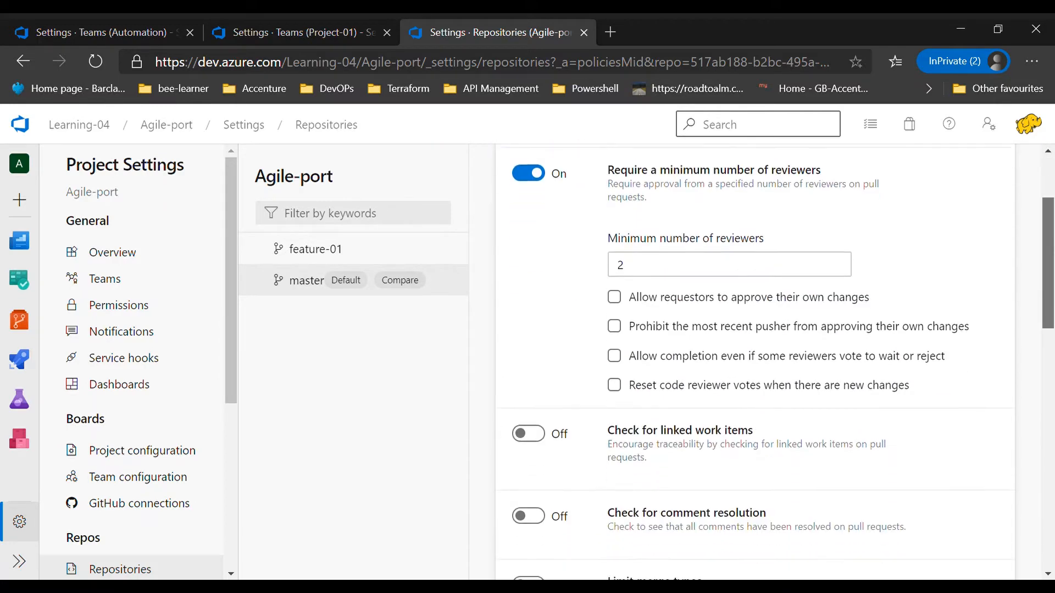
{"action": "key", "text": "Tab"}
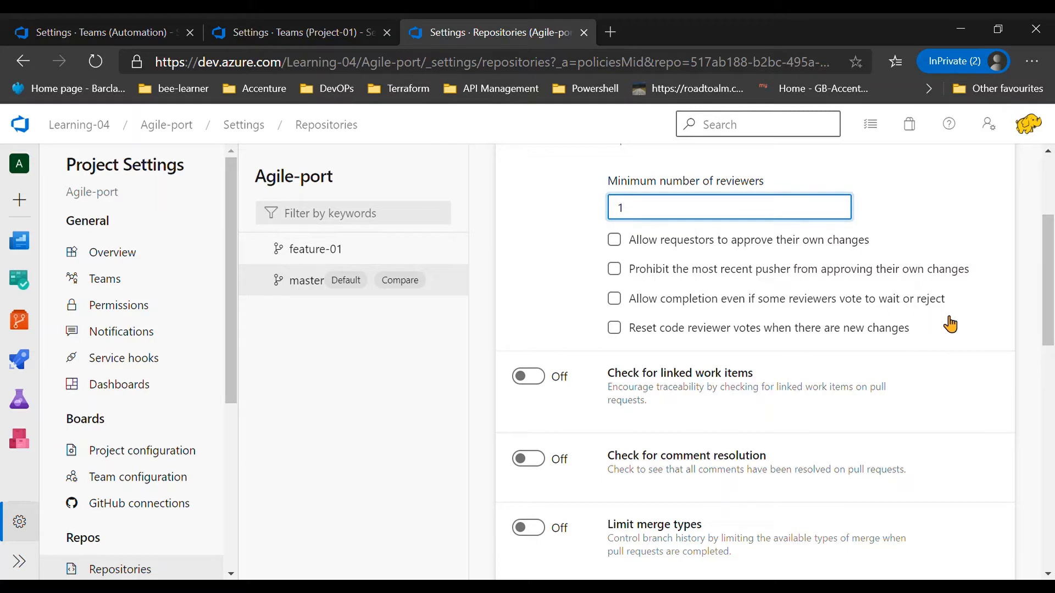
{"action": "left_click_drag", "start_coordinate": [1050, 314], "coordinate": [1052, 287]}
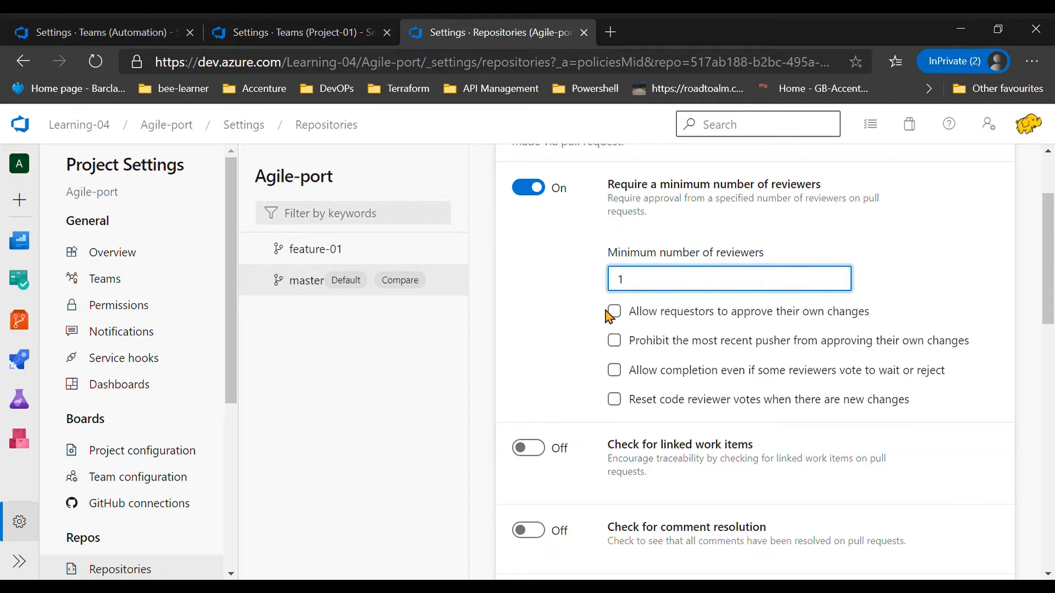
{"action": "left_click", "coordinate": [623, 313]}
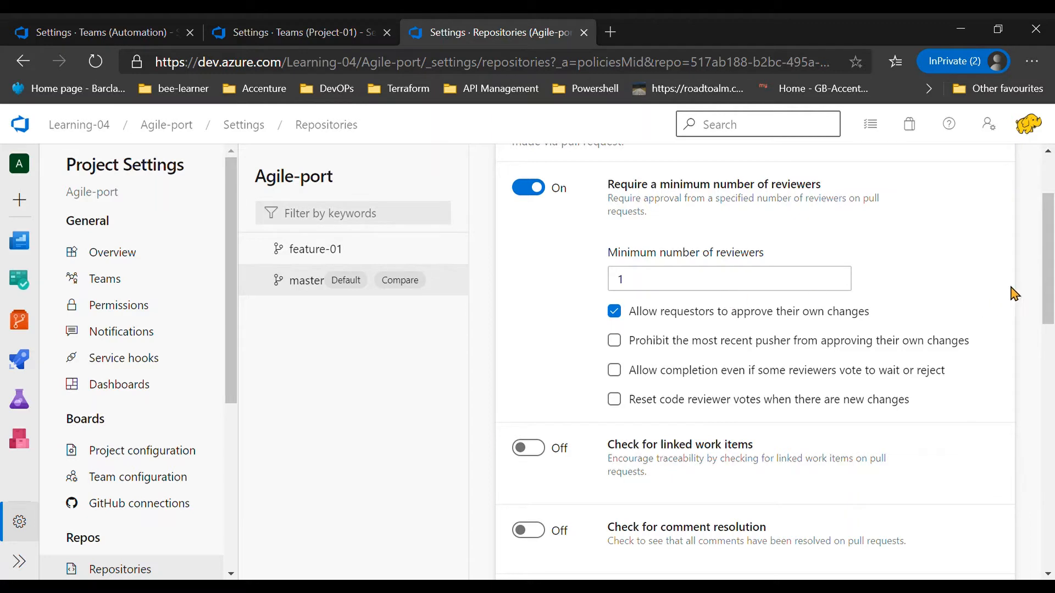
Turn on the check for linked work items on master with the Required option
{"action": "left_click_drag", "start_coordinate": [1051, 258], "coordinate": [1051, 277]}
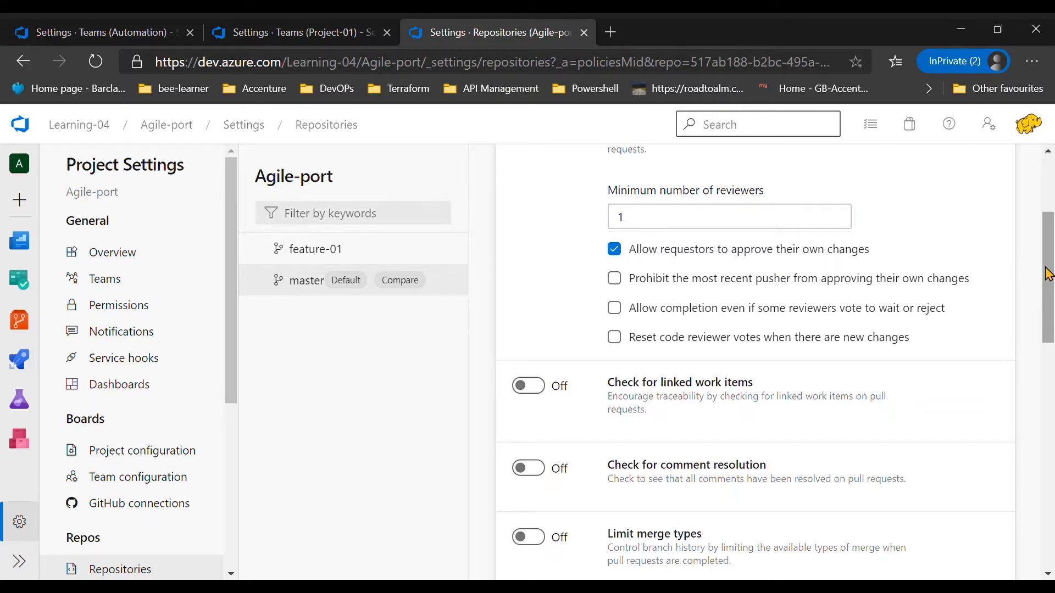
{"action": "left_click_drag", "start_coordinate": [1045, 268], "coordinate": [1047, 335]}
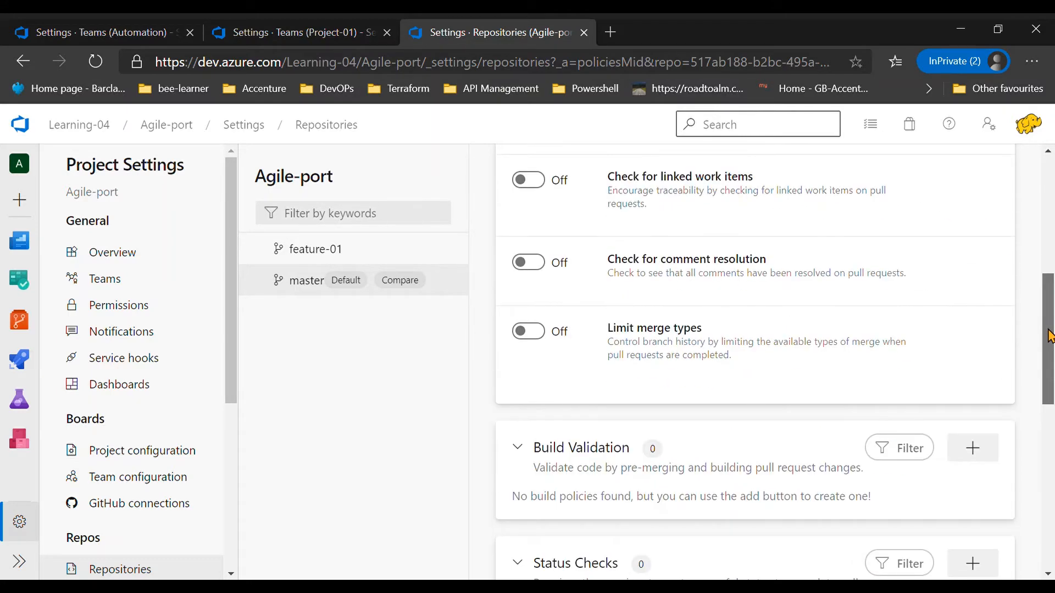
{"action": "left_click", "coordinate": [543, 182]}
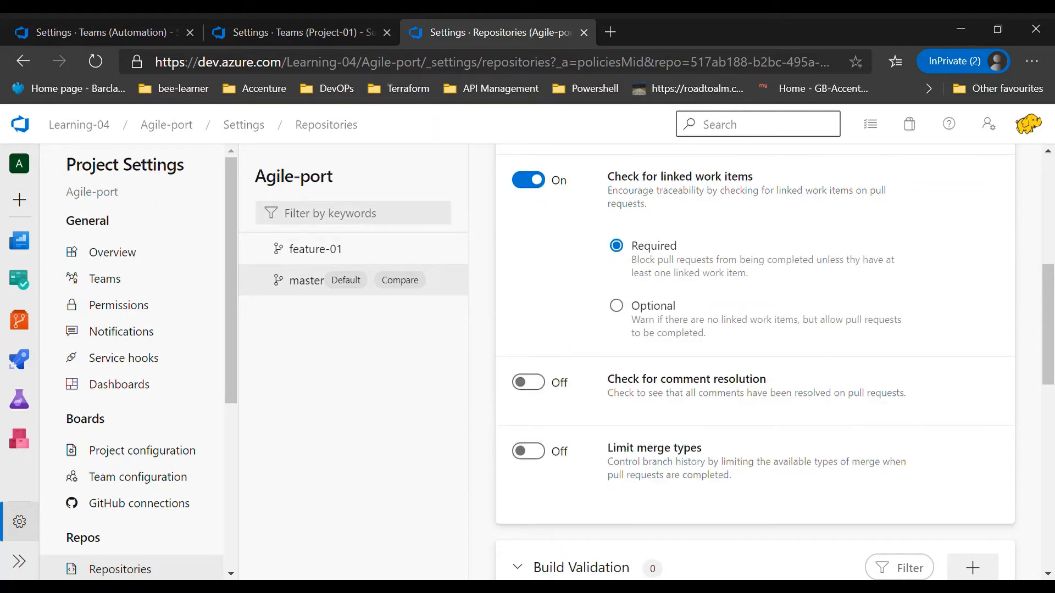
{"action": "left_click_drag", "start_coordinate": [1050, 334], "coordinate": [1049, 317]}
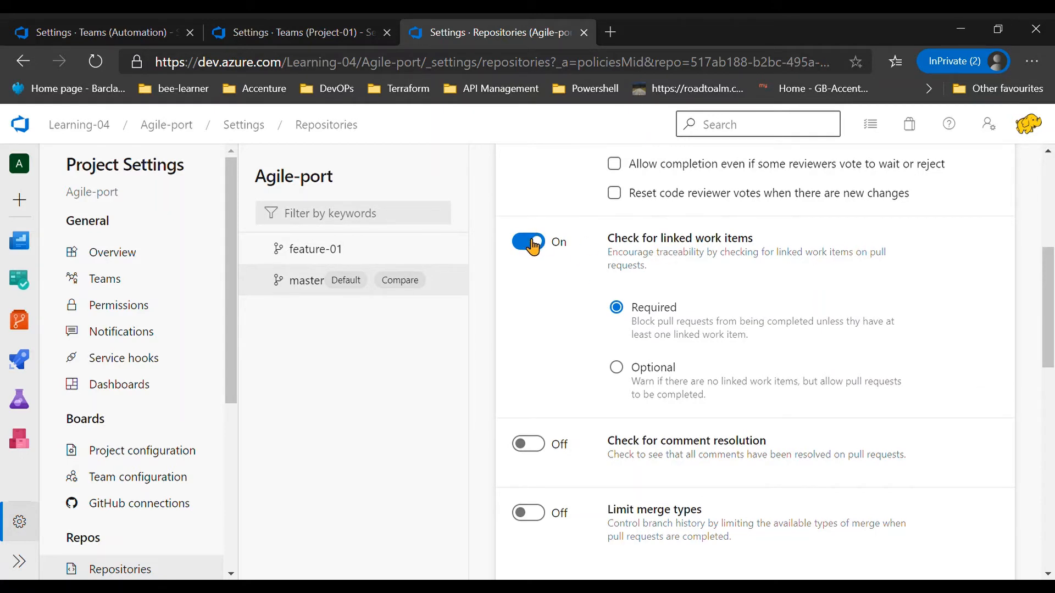
{"action": "left_click_drag", "start_coordinate": [1052, 272], "coordinate": [1054, 251]}
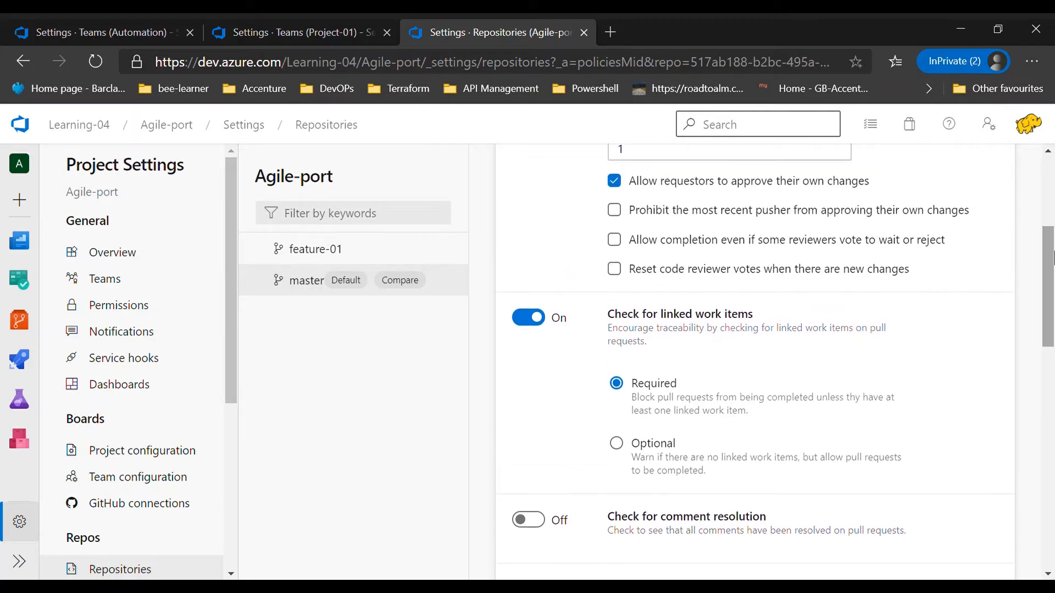
Turn off the check for linked work items on master and look at adding a build validation policy without saving one
{"action": "left_click", "coordinate": [529, 320]}
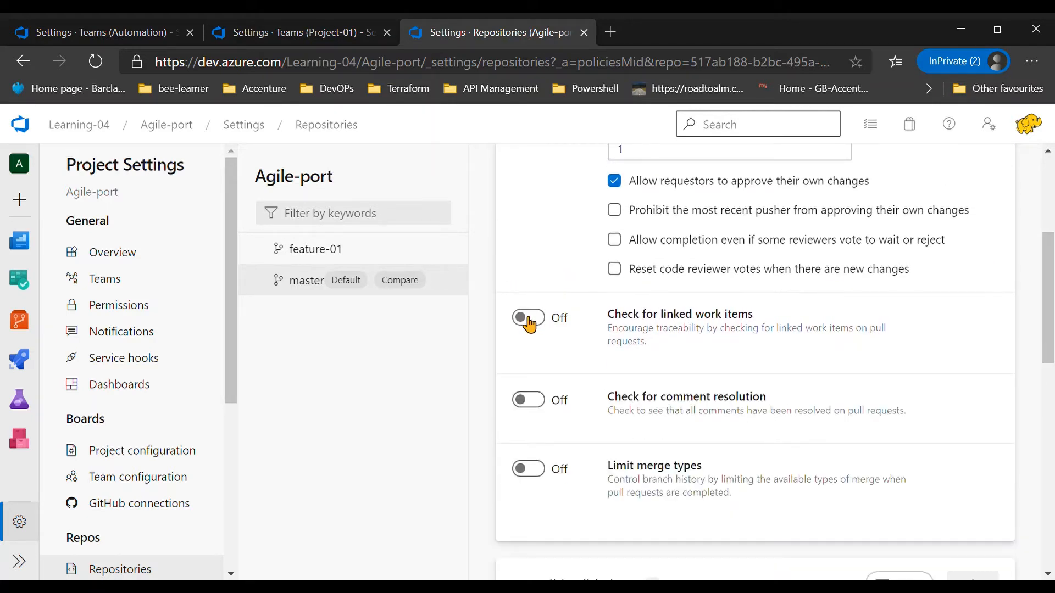
{"action": "scroll", "coordinate": [1052, 286], "scroll_direction": "down", "scroll_amount": 2}
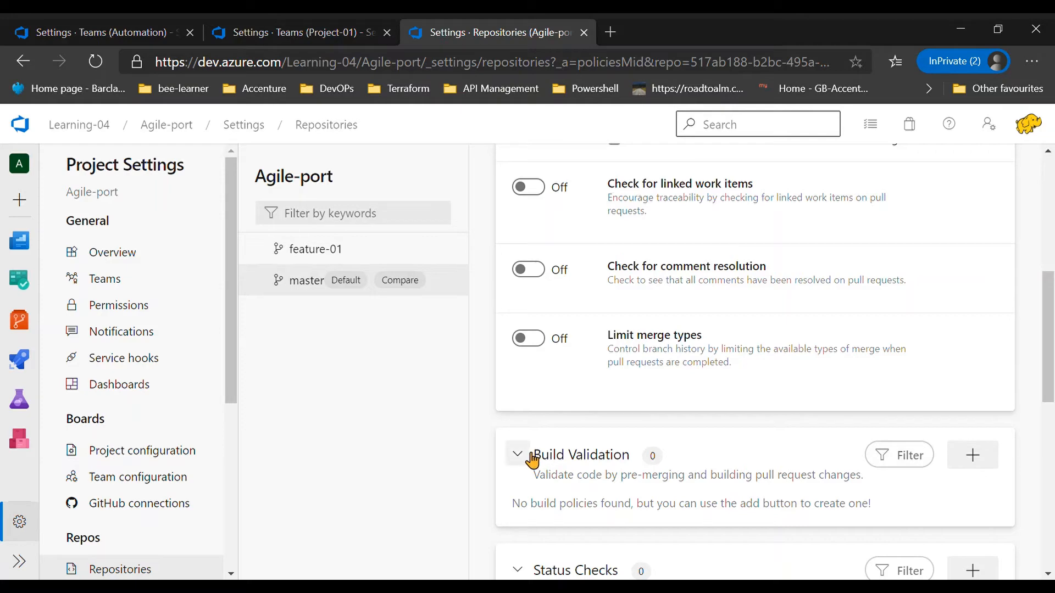
{"action": "scroll", "coordinate": [1048, 357], "scroll_direction": "down", "scroll_amount": 3}
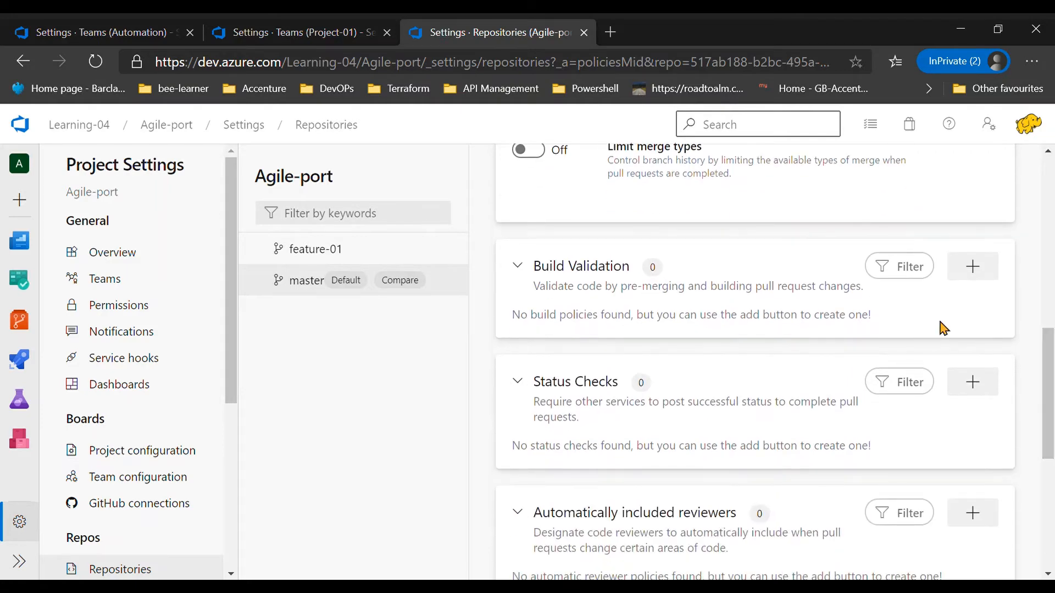
{"action": "left_click", "coordinate": [989, 270]}
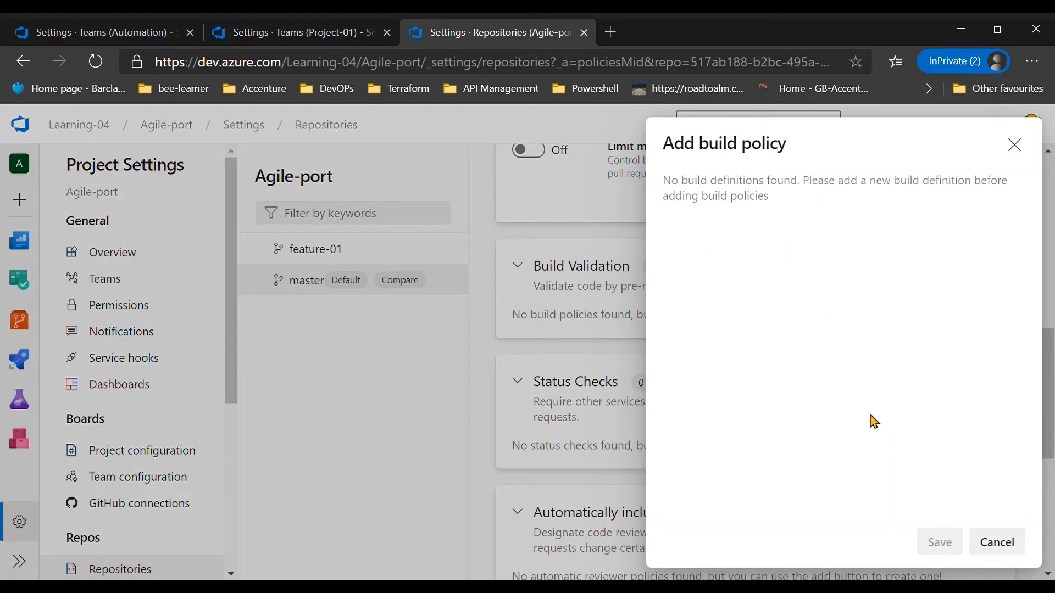
{"action": "left_click", "coordinate": [995, 543]}
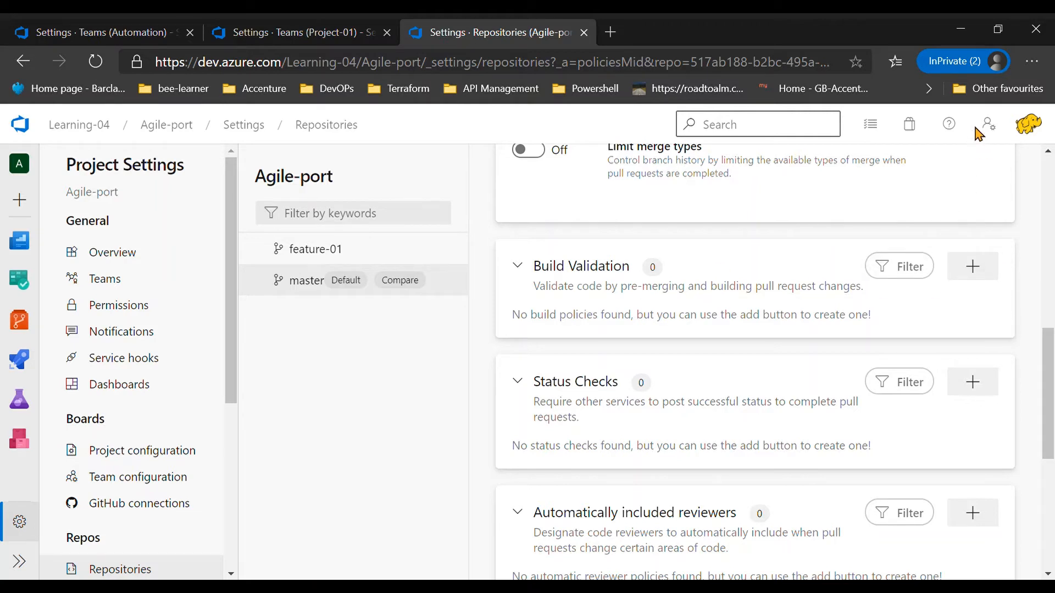
Set up a new starter pipeline for the Agile-port repository in Azure Repos Git and open its save and run options
{"action": "mouse_move", "coordinate": [19, 319]}
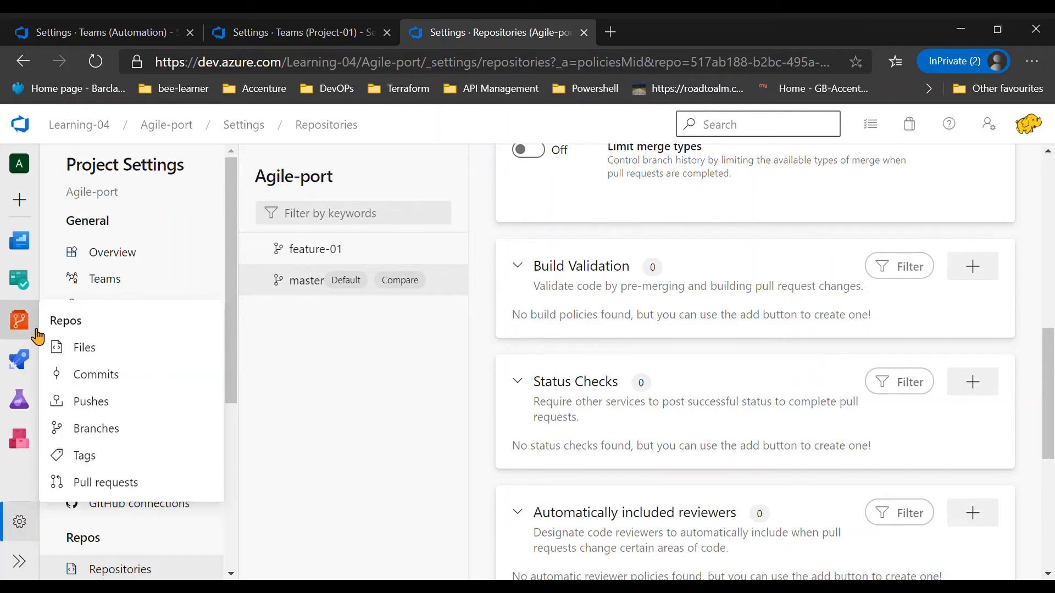
{"action": "mouse_move", "coordinate": [37, 370]}
{"action": "left_click", "coordinate": [103, 389]}
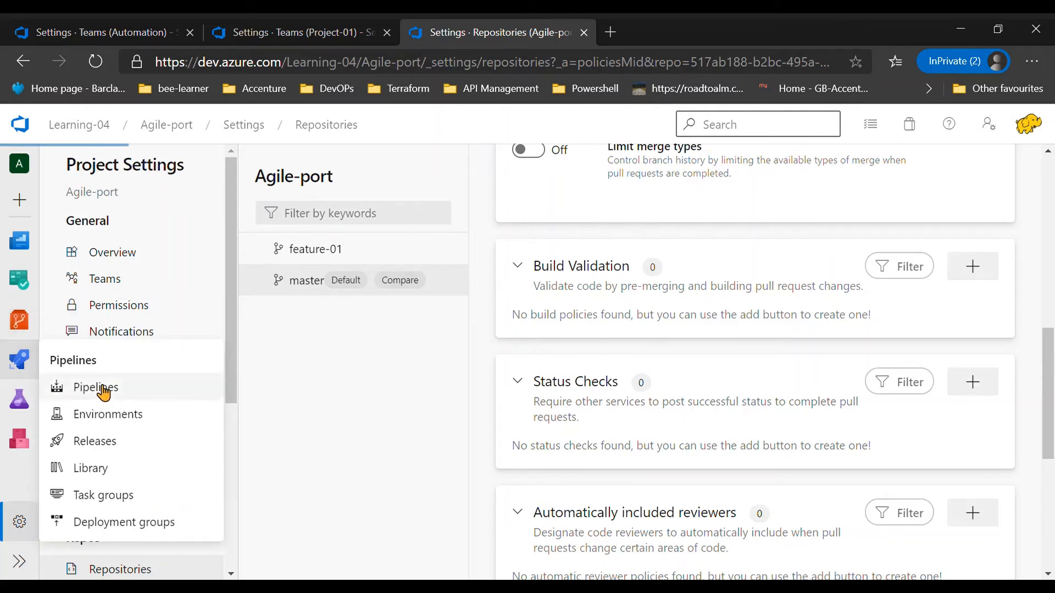
{"action": "left_click", "coordinate": [534, 483]}
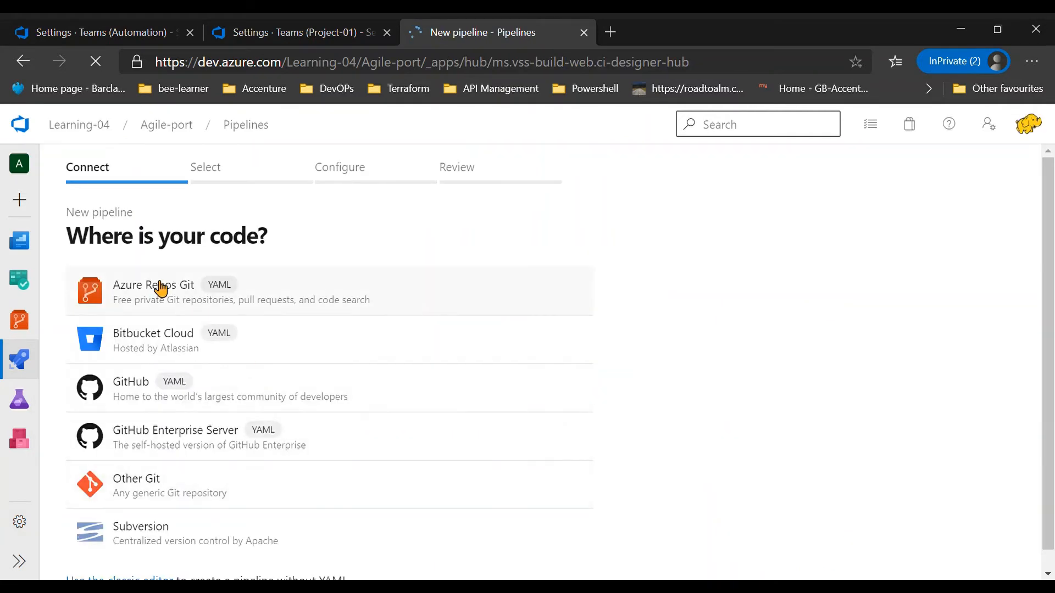
{"action": "left_click", "coordinate": [157, 288]}
{"action": "left_click", "coordinate": [163, 342]}
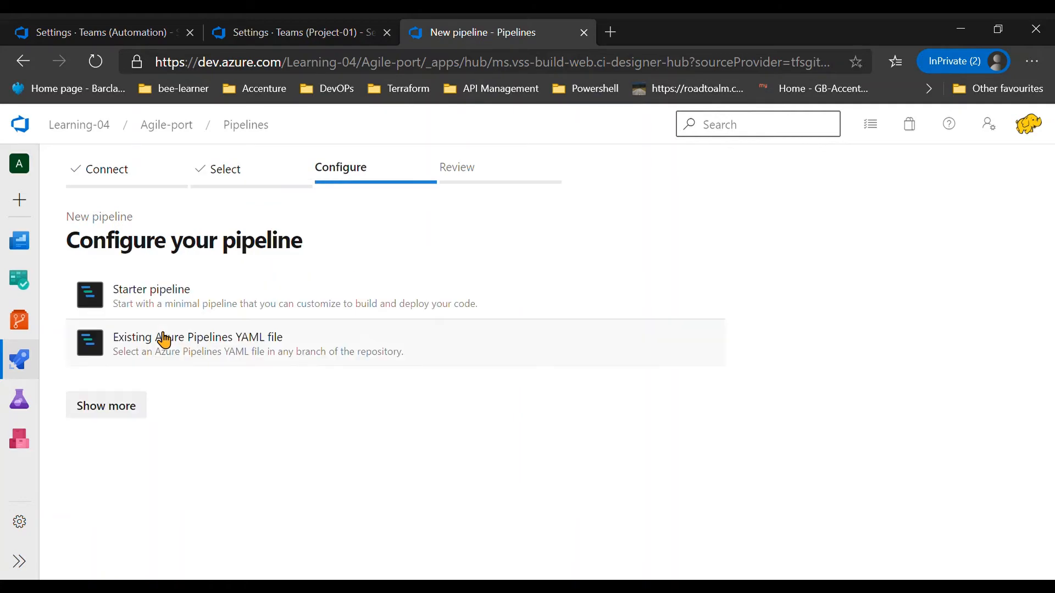
{"action": "left_click", "coordinate": [136, 307]}
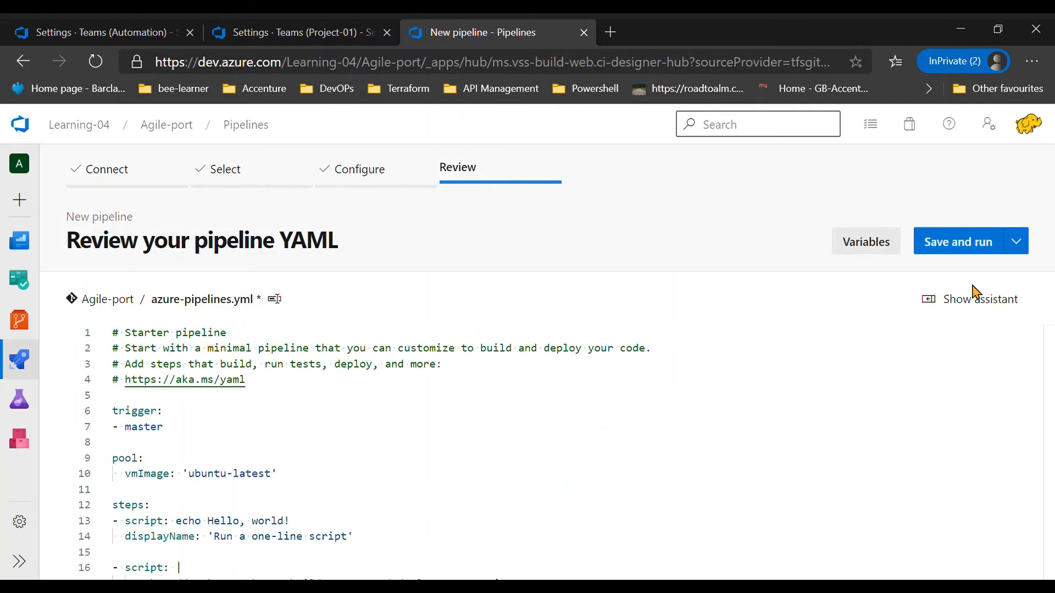
{"action": "left_click", "coordinate": [952, 242]}
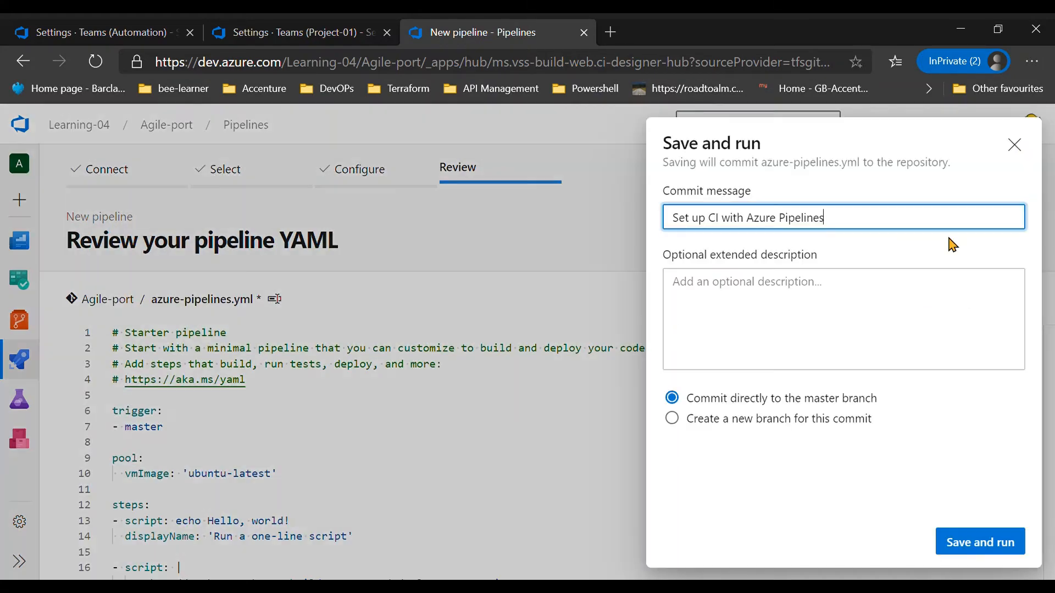
Try to save and run the pipeline with a commit directly to the master branch and read the response
{"action": "left_click", "coordinate": [1002, 545]}
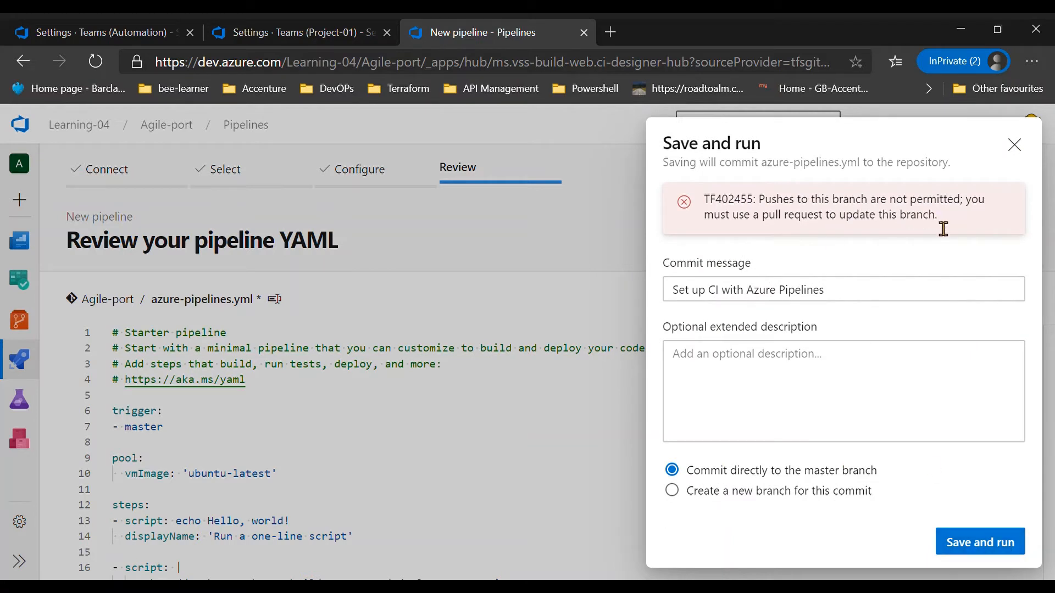
{"action": "left_click_drag", "start_coordinate": [942, 226], "coordinate": [702, 209]}
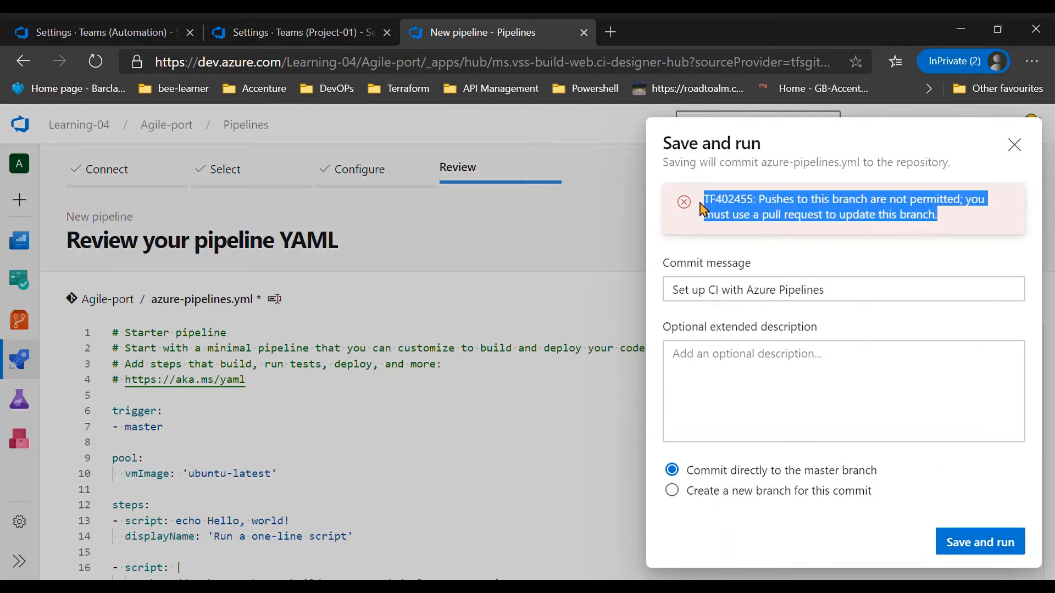
{"action": "left_click", "coordinate": [931, 228]}
{"action": "left_click_drag", "start_coordinate": [941, 224], "coordinate": [703, 206]}
Save and run the pipeline by committing to a new branch named branch-01 with a pull request started
{"action": "left_click", "coordinate": [725, 492]}
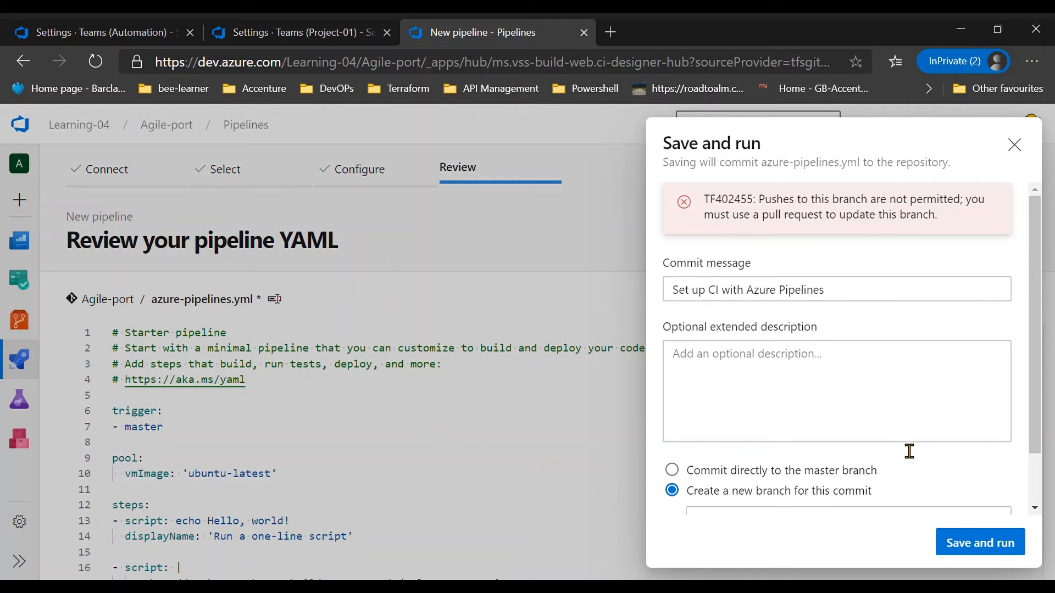
{"action": "scroll", "coordinate": [1038, 464], "scroll_direction": "down", "scroll_amount": 2}
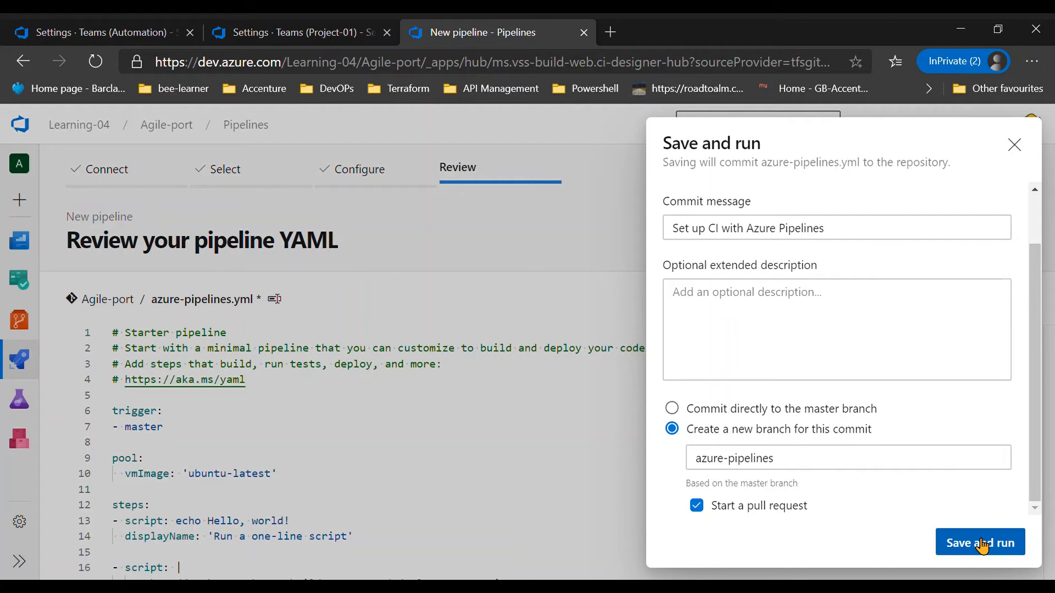
{"action": "left_click_drag", "start_coordinate": [811, 466], "coordinate": [671, 467]}
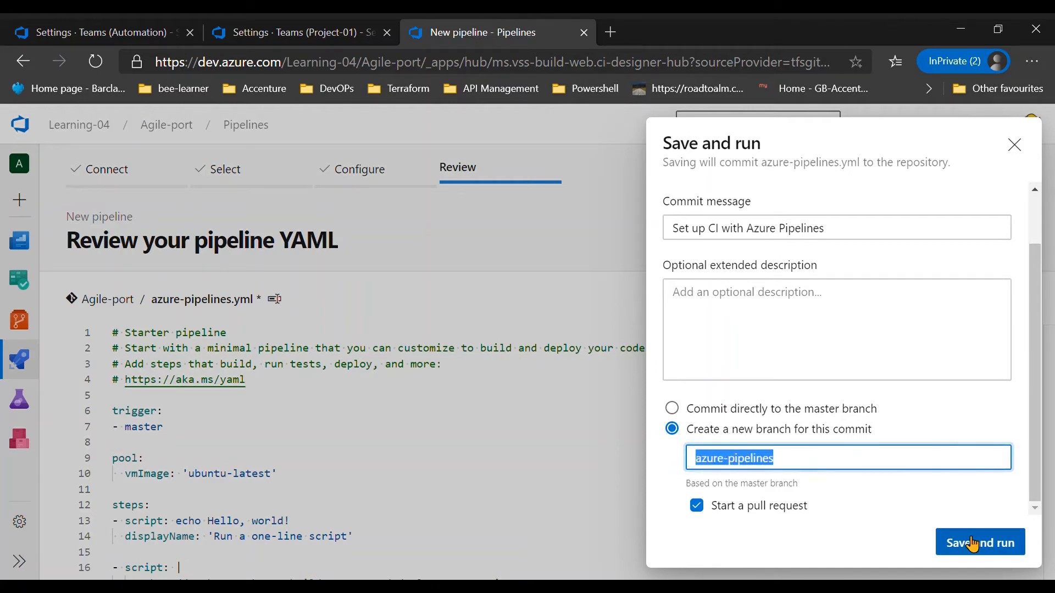
{"action": "type", "text": "branch-01"}
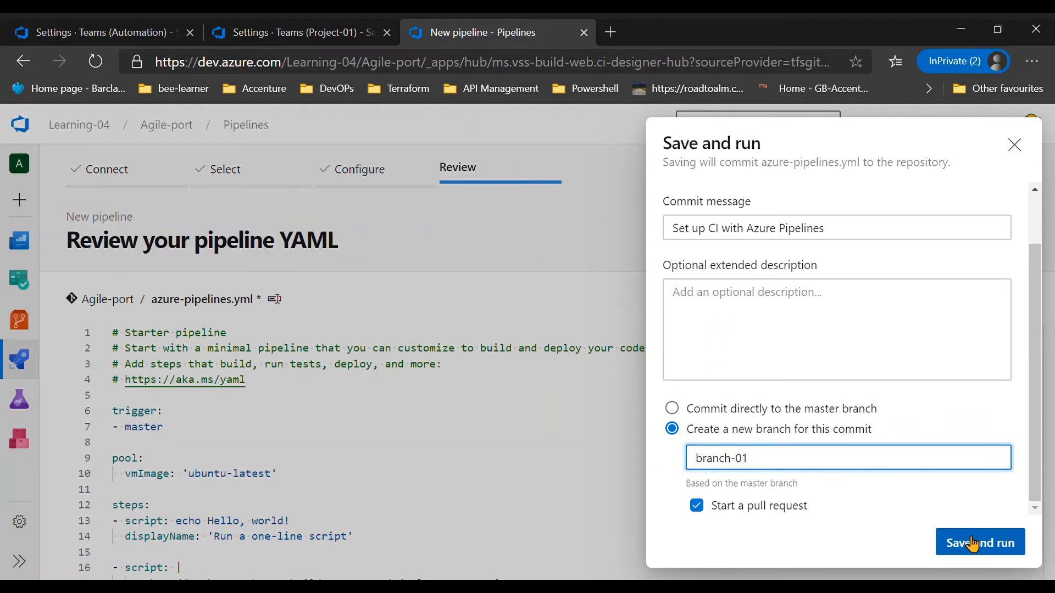
{"action": "left_click", "coordinate": [972, 544]}
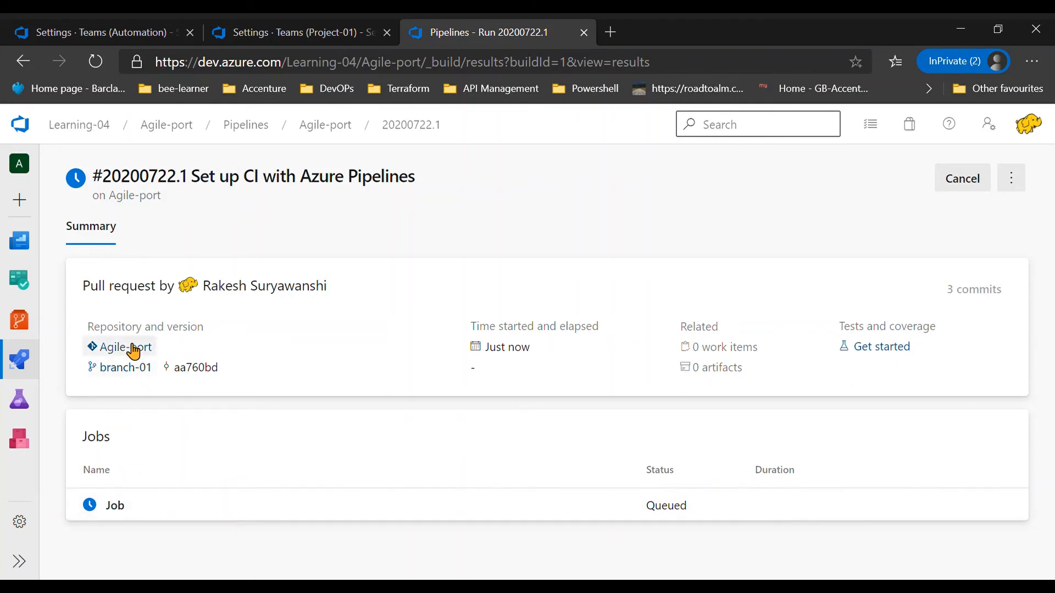
Open the branch-01 files from the pipeline run and view the contents of azure-pipelines.yml
{"action": "left_click", "coordinate": [143, 376]}
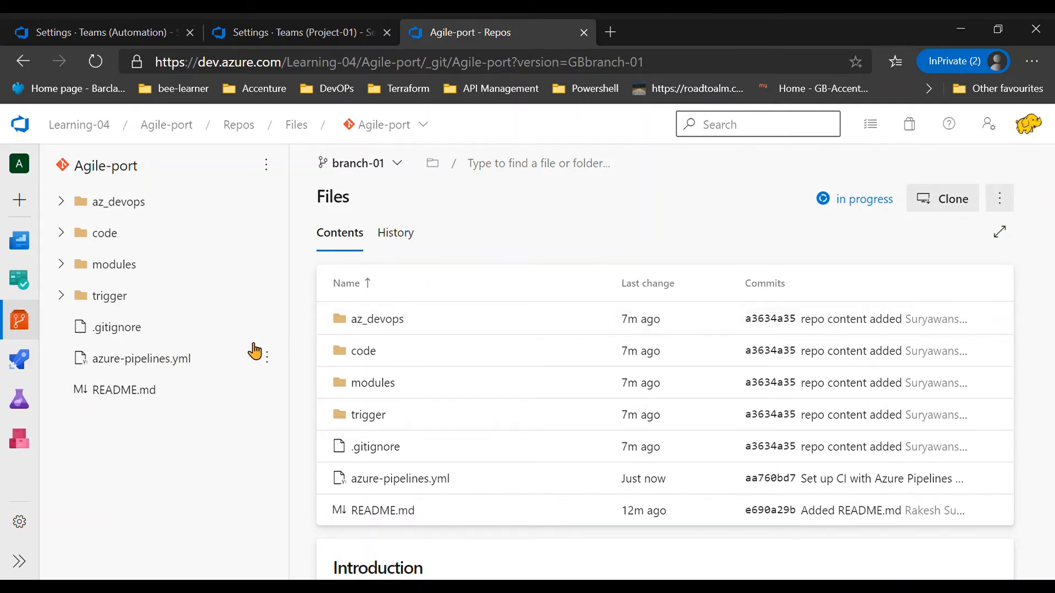
{"action": "left_click", "coordinate": [175, 357]}
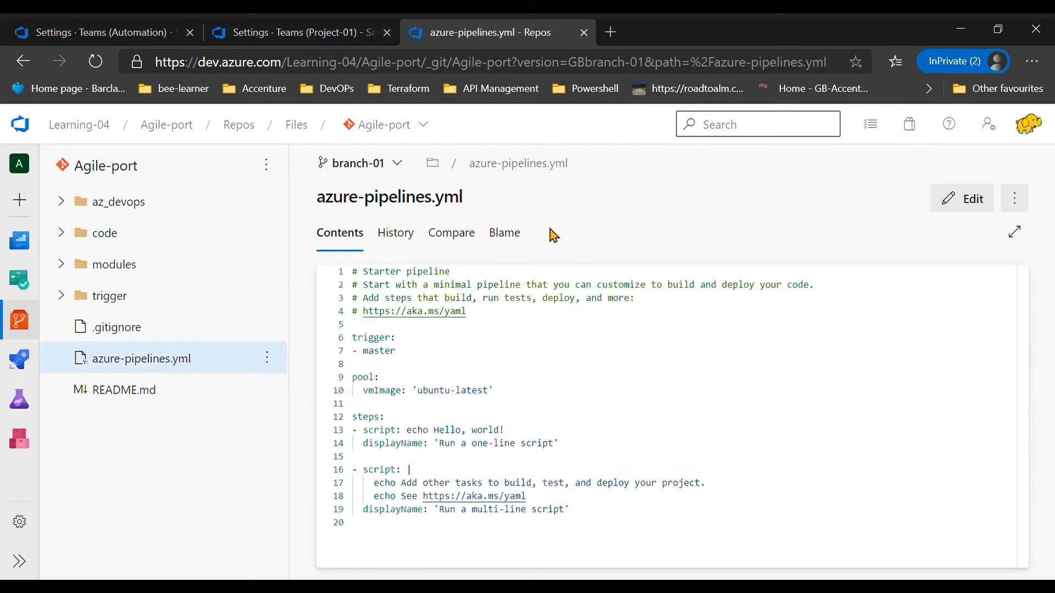
Open the existing pull request from branch-01 into master and dismiss the welcome notice
{"action": "mouse_move", "coordinate": [28, 330]}
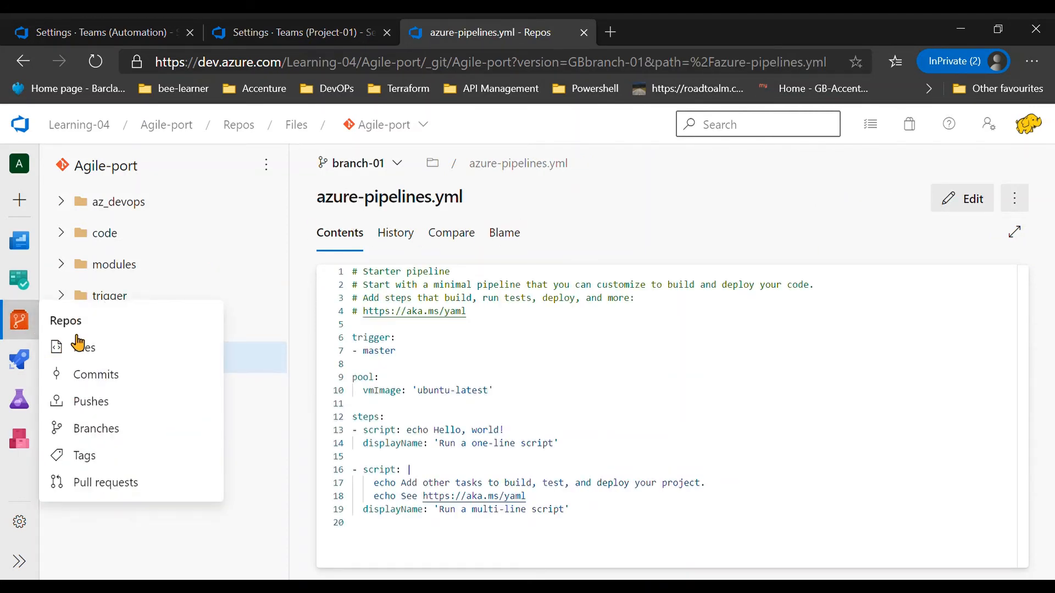
{"action": "left_click", "coordinate": [140, 484]}
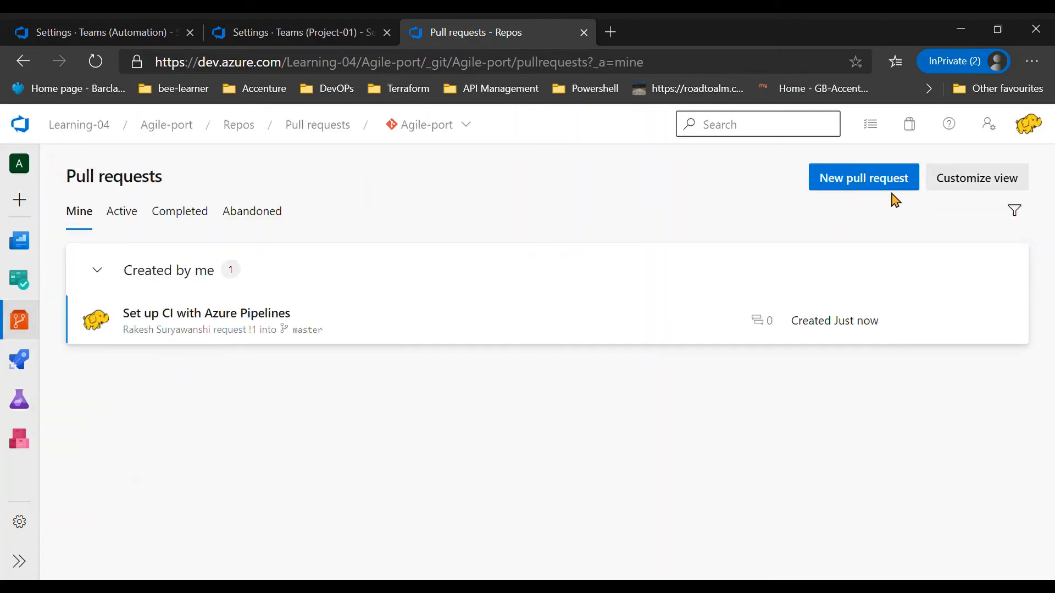
{"action": "left_click", "coordinate": [863, 182]}
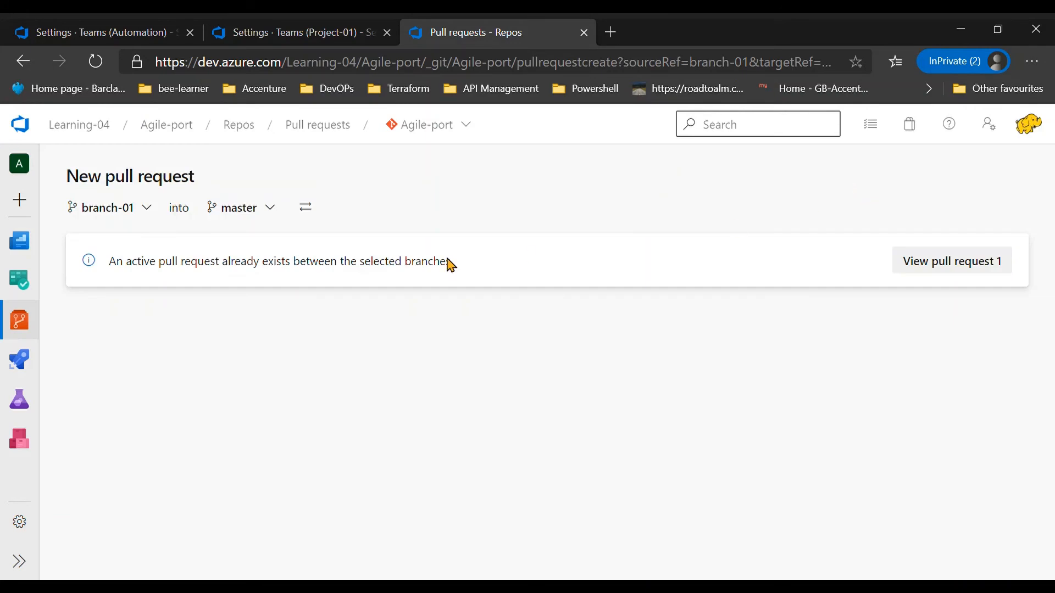
{"action": "left_click", "coordinate": [964, 266]}
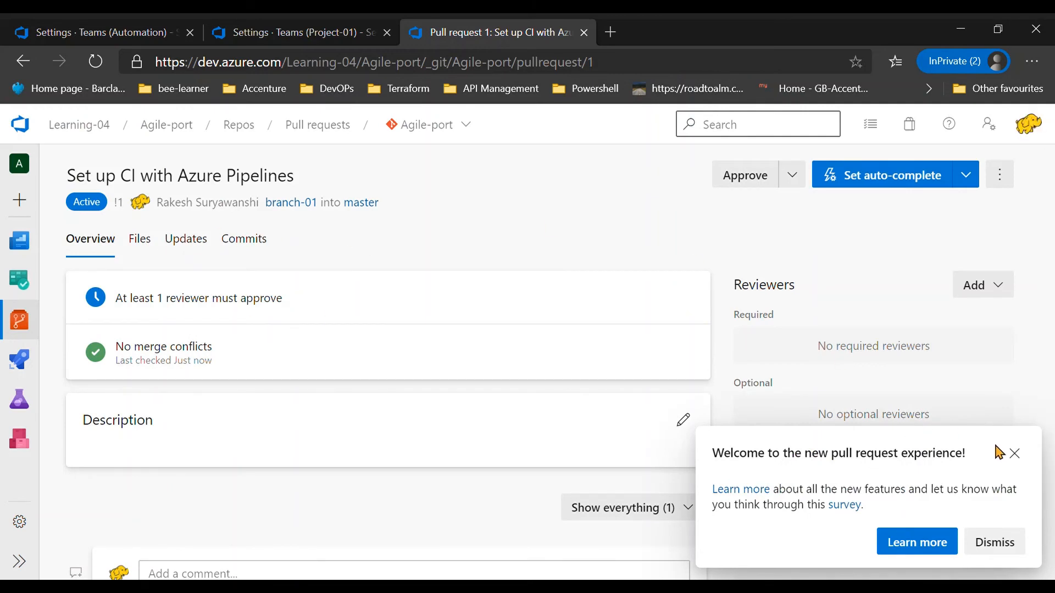
{"action": "left_click", "coordinate": [1017, 455]}
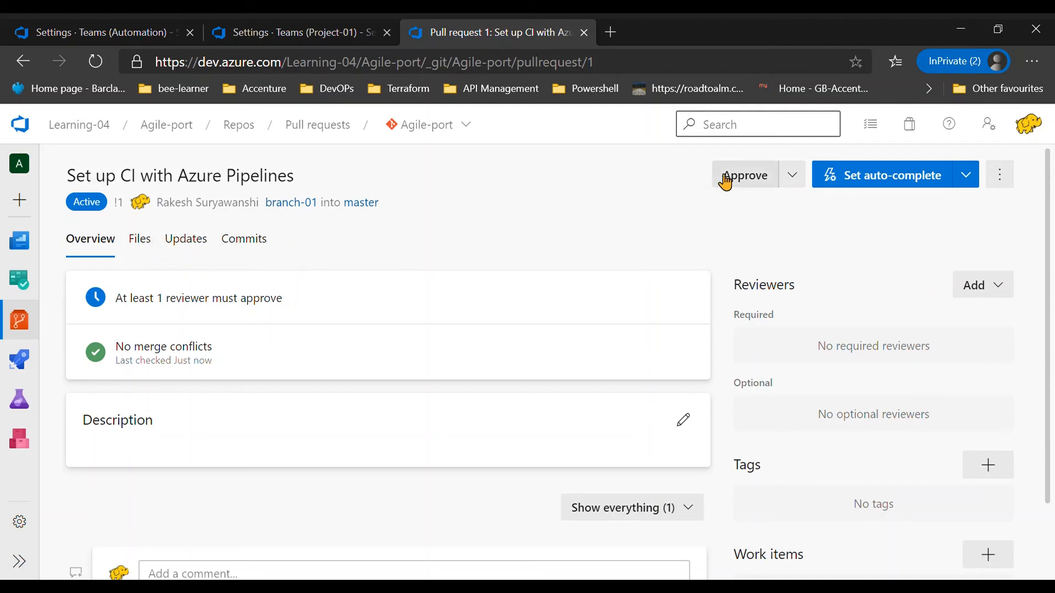
Review the pull request's updates, commits and the changed lines of azure-pipelines.yml
{"action": "left_click", "coordinate": [144, 239]}
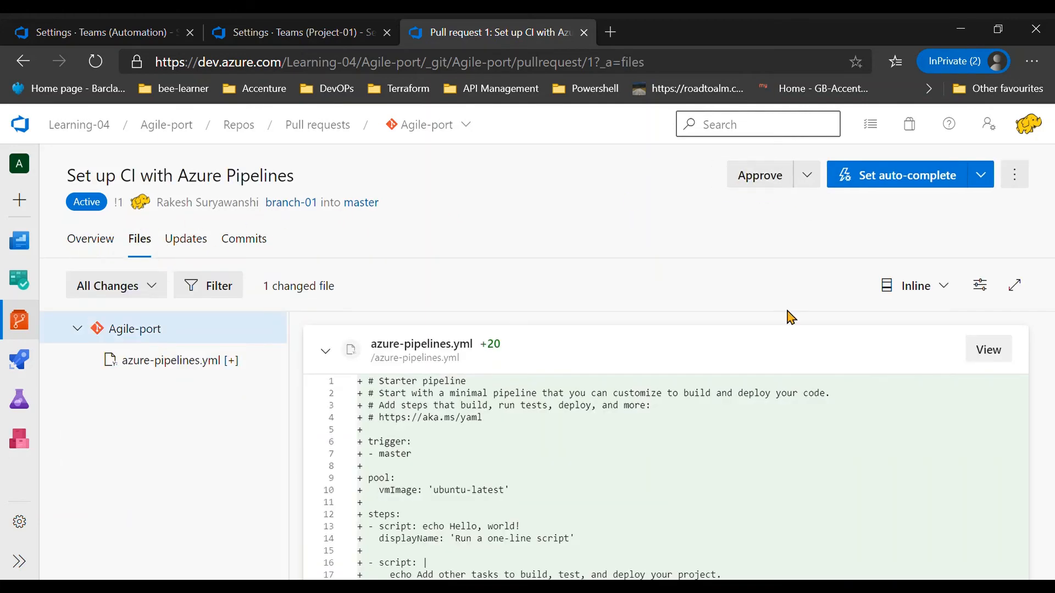
{"action": "scroll", "coordinate": [1051, 330], "scroll_direction": "down", "scroll_amount": 2}
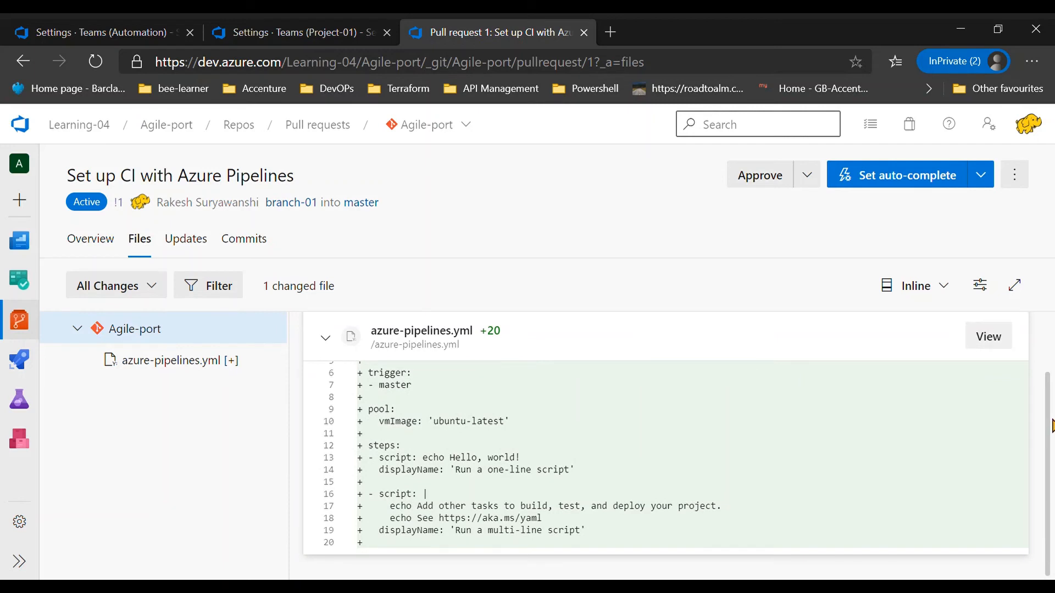
{"action": "scroll", "coordinate": [1051, 426], "scroll_direction": "up", "scroll_amount": 2}
{"action": "left_click", "coordinate": [201, 241]}
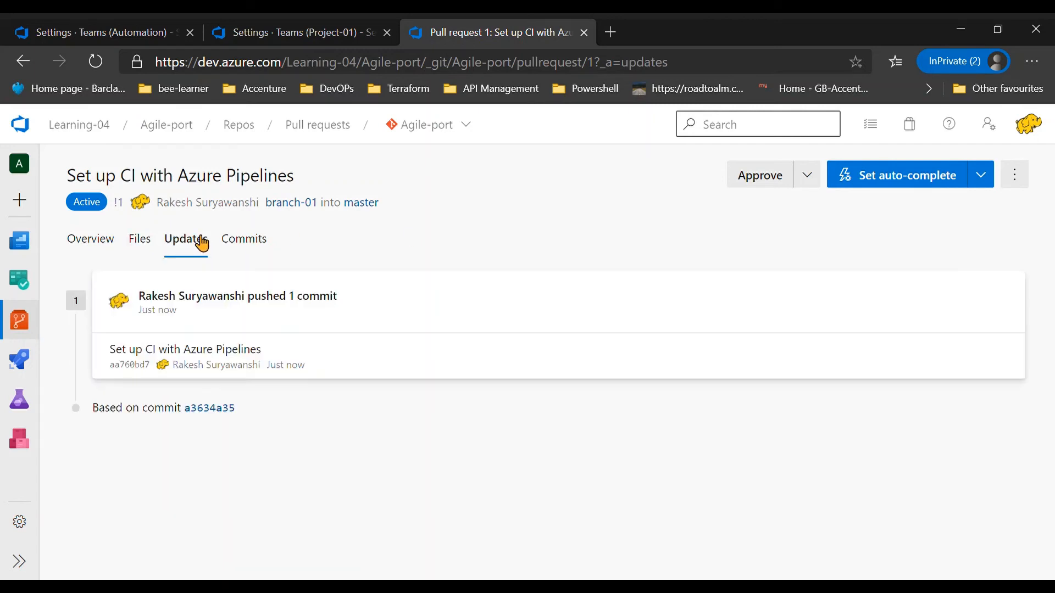
{"action": "left_click", "coordinate": [268, 242]}
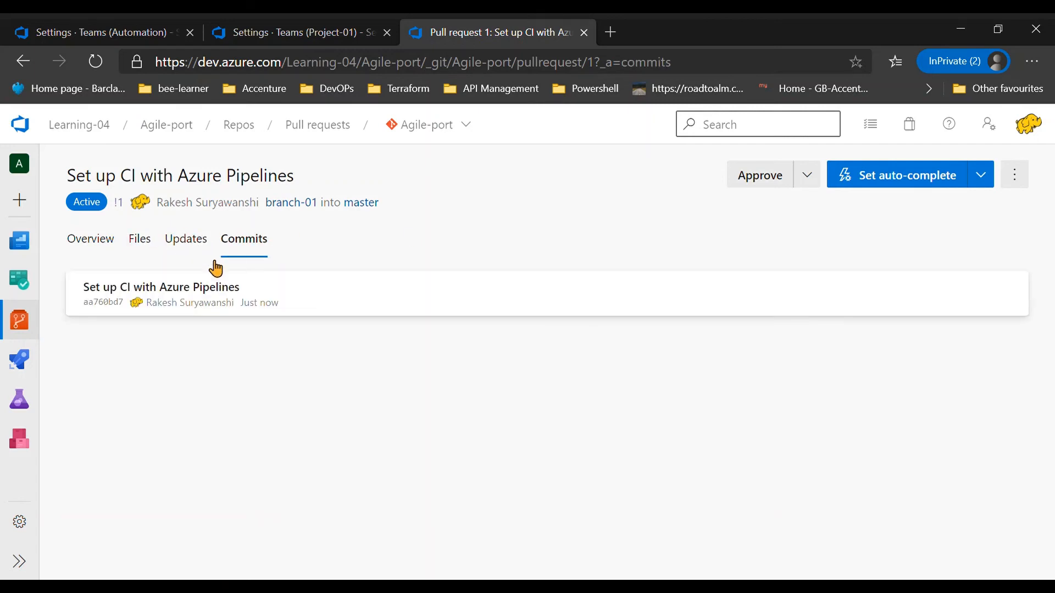
{"action": "left_click", "coordinate": [144, 245]}
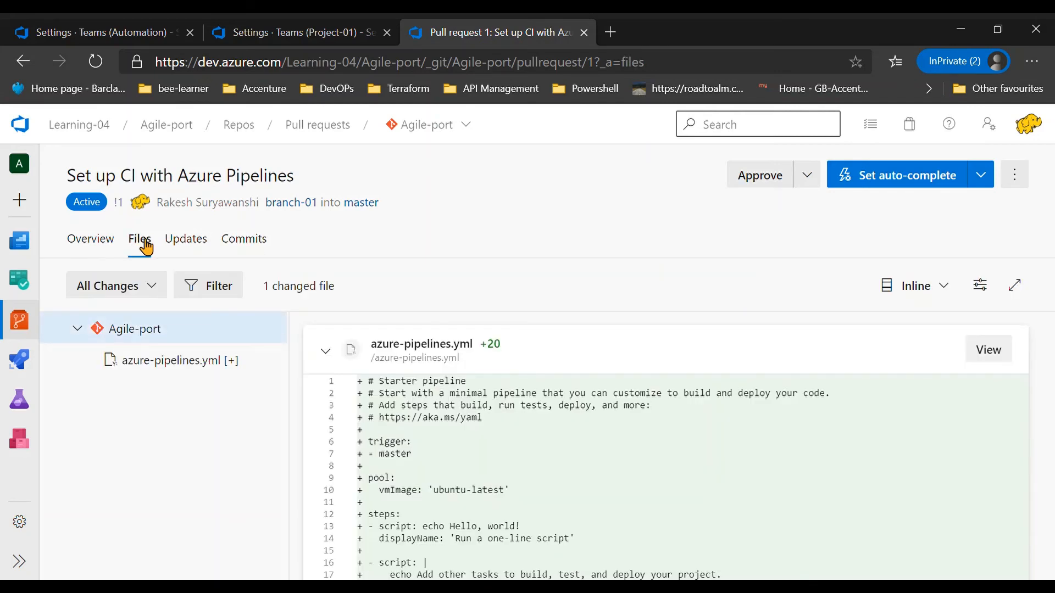
{"action": "scroll", "coordinate": [1047, 373], "scroll_direction": "down", "scroll_amount": 2}
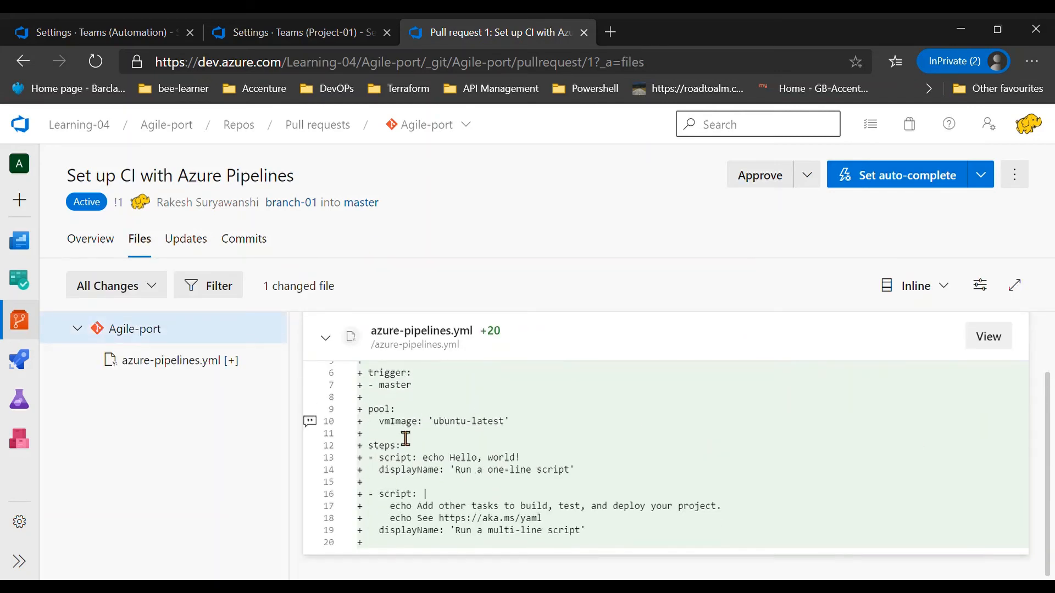
{"action": "left_click", "coordinate": [310, 433]}
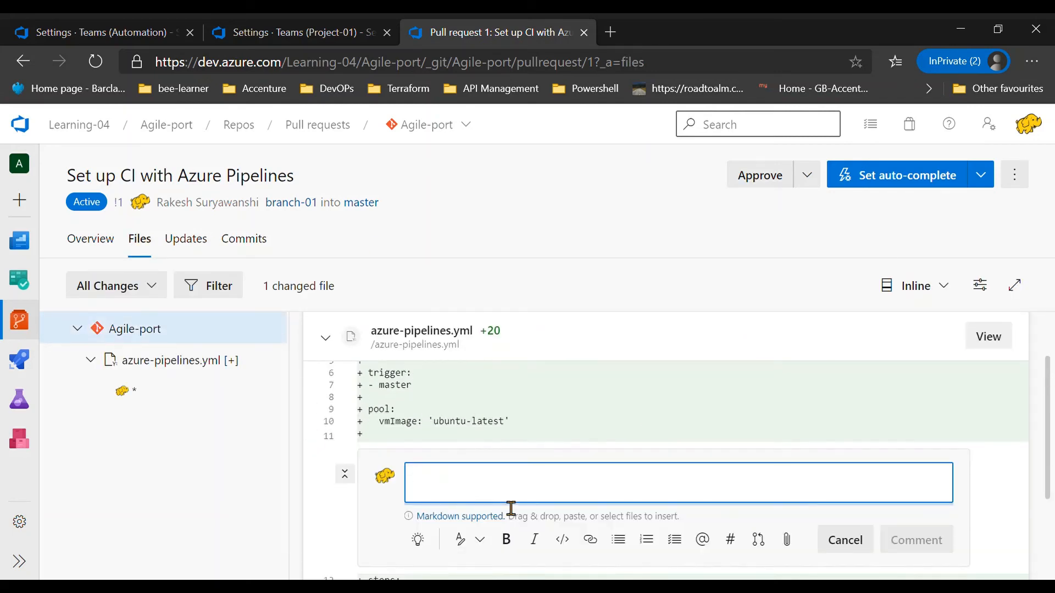
{"action": "left_click", "coordinate": [844, 540]}
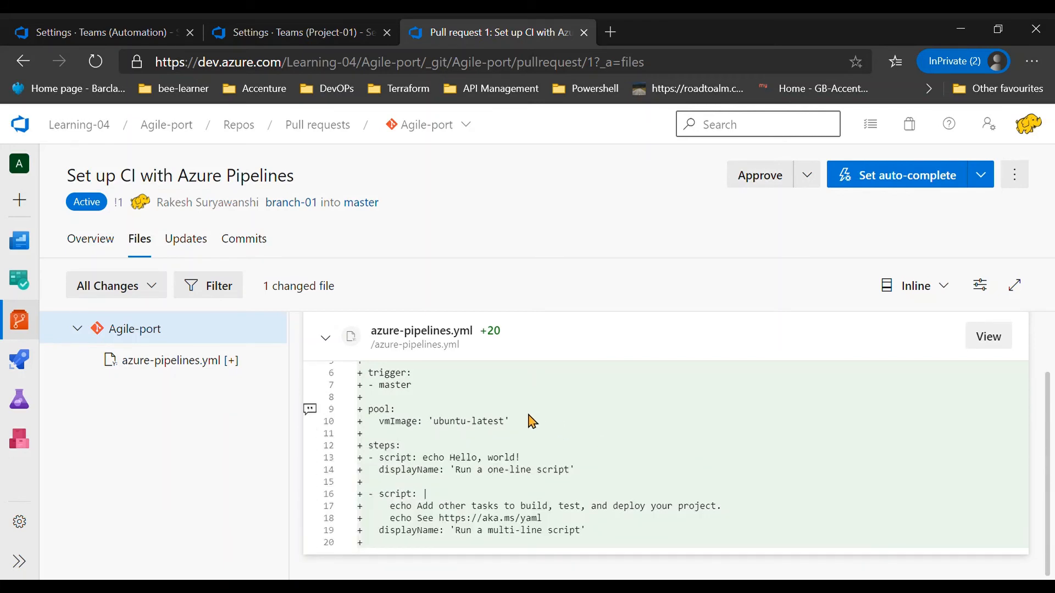
{"action": "left_click", "coordinate": [309, 409]}
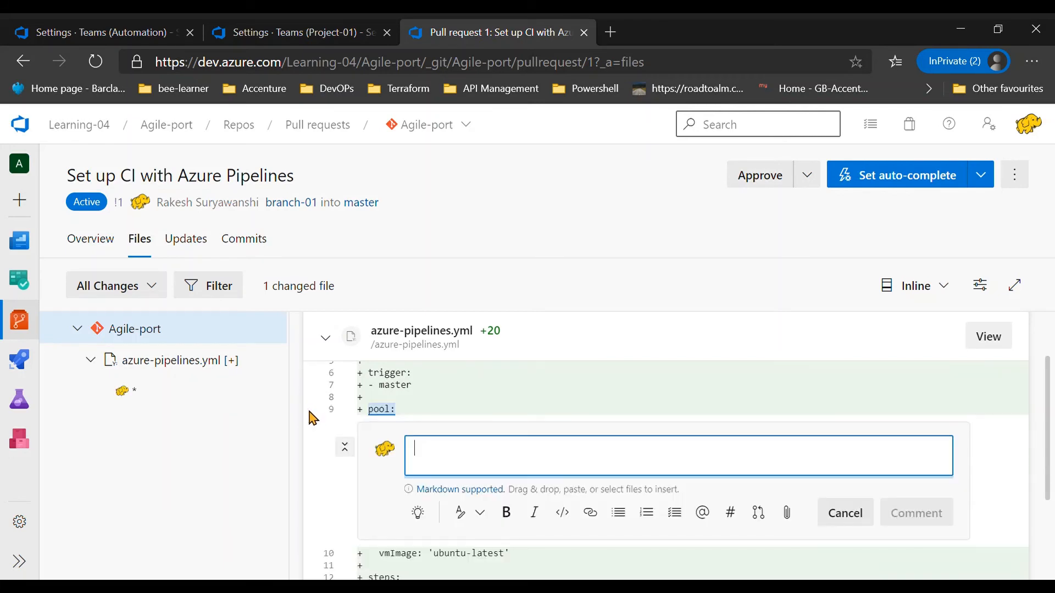
{"action": "left_click", "coordinate": [845, 513]}
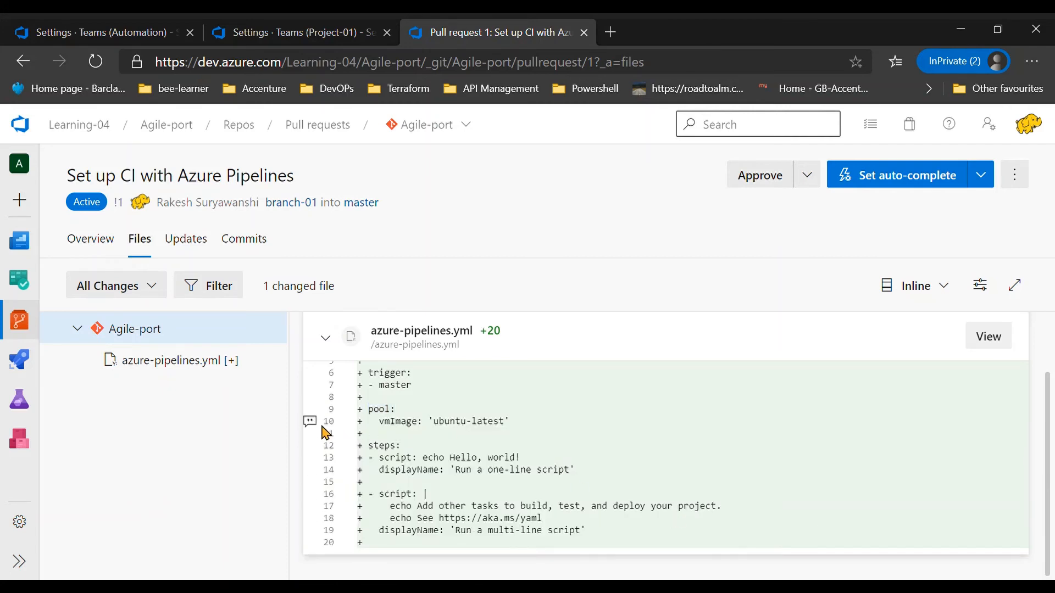
Open a comment on line 10 of azure-pipelines.yml, discard it, and approve the pull request
{"action": "left_click", "coordinate": [311, 424]}
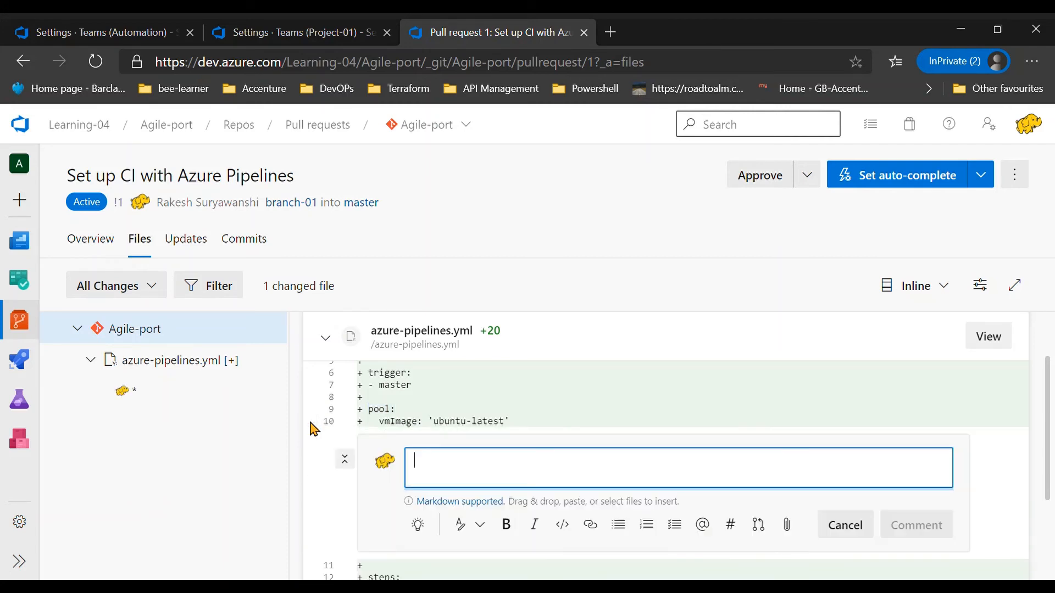
{"action": "left_click", "coordinate": [860, 525]}
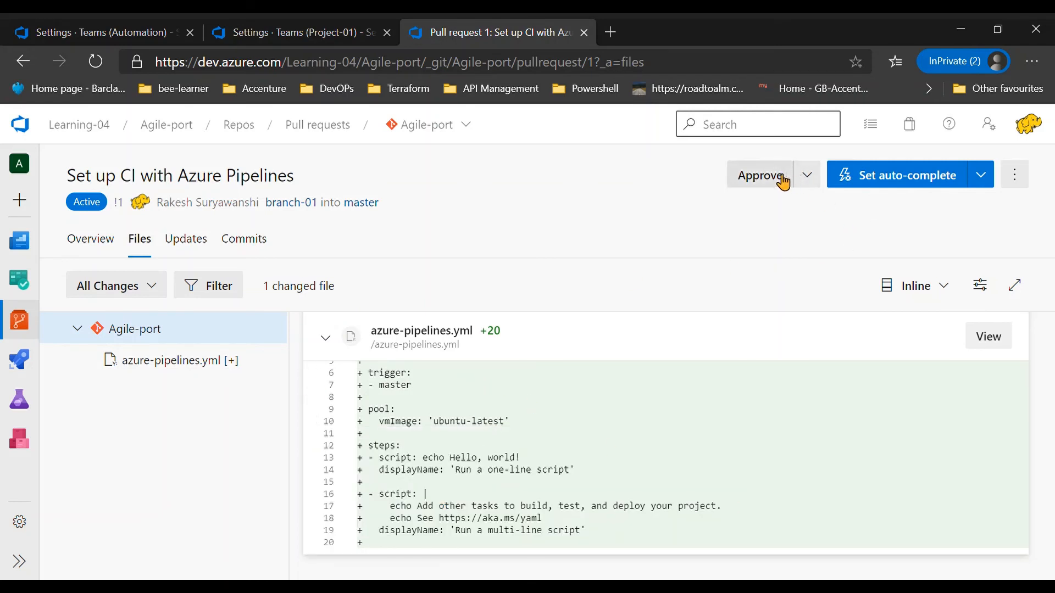
{"action": "left_click", "coordinate": [767, 181]}
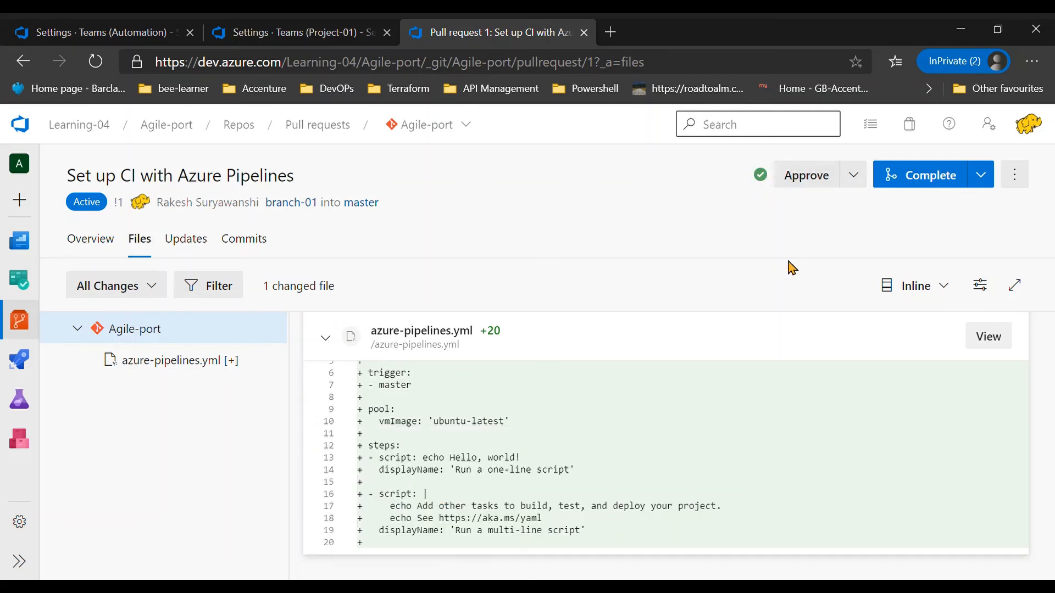
Complete the pull request using Merge (no fast forward), completing associated work items and deleting branch-01 after merging
{"action": "left_click", "coordinate": [917, 179]}
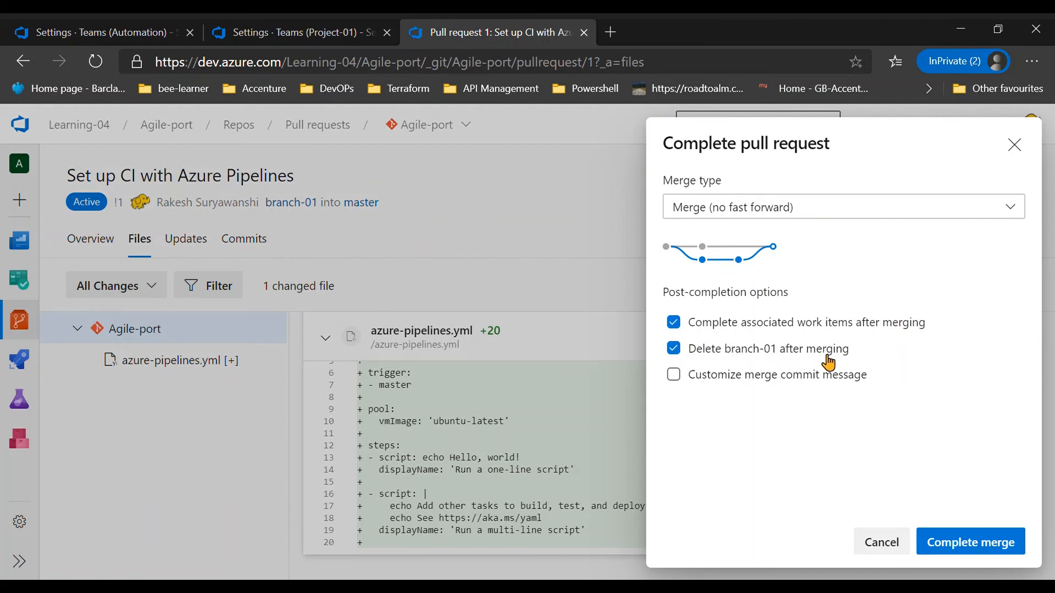
{"action": "left_click", "coordinate": [681, 354]}
{"action": "left_click", "coordinate": [679, 355]}
{"action": "left_click", "coordinate": [968, 544]}
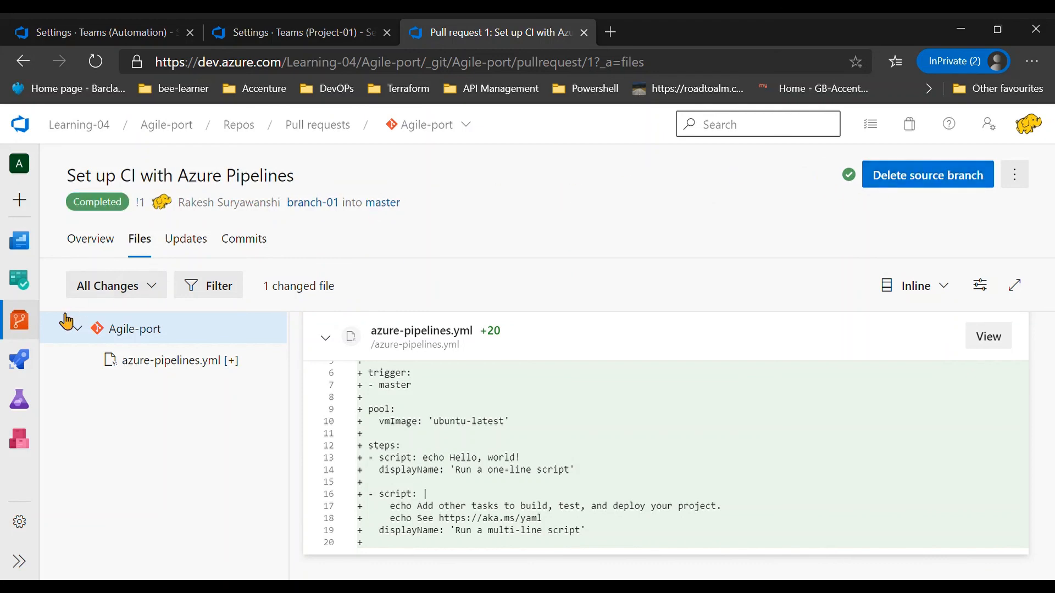
Open the Agile-port repository files on master and check the list of branches
{"action": "mouse_move", "coordinate": [24, 322]}
{"action": "left_click", "coordinate": [92, 350]}
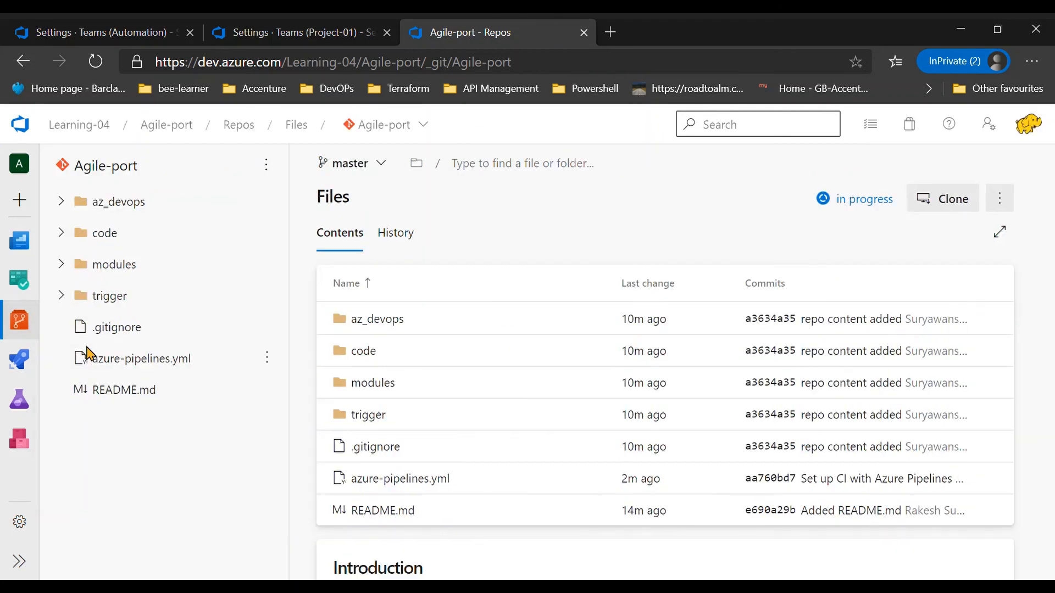
{"action": "left_click", "coordinate": [360, 164]}
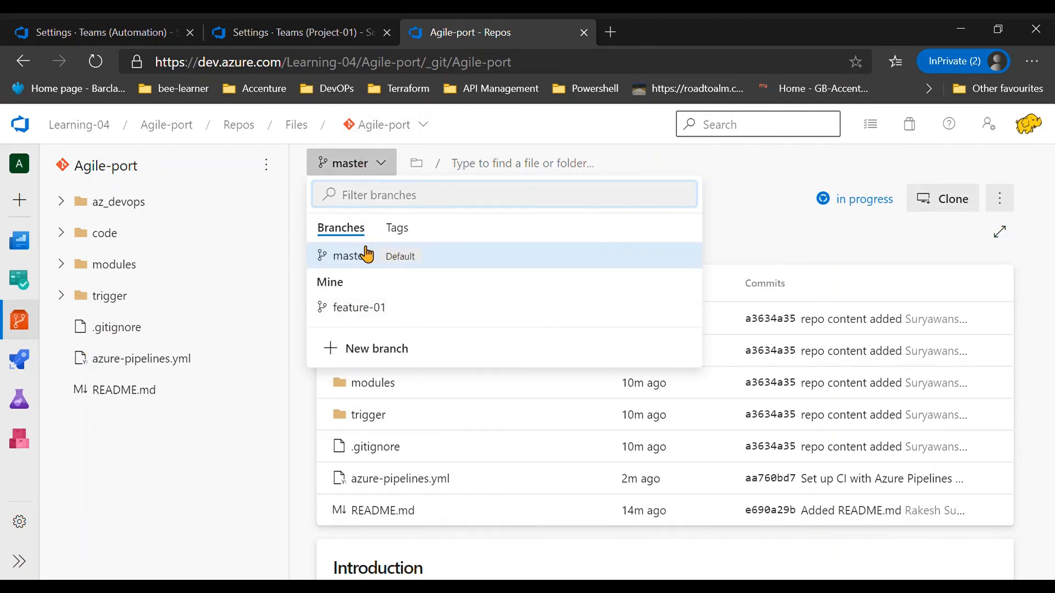
{"action": "left_click", "coordinate": [146, 413]}
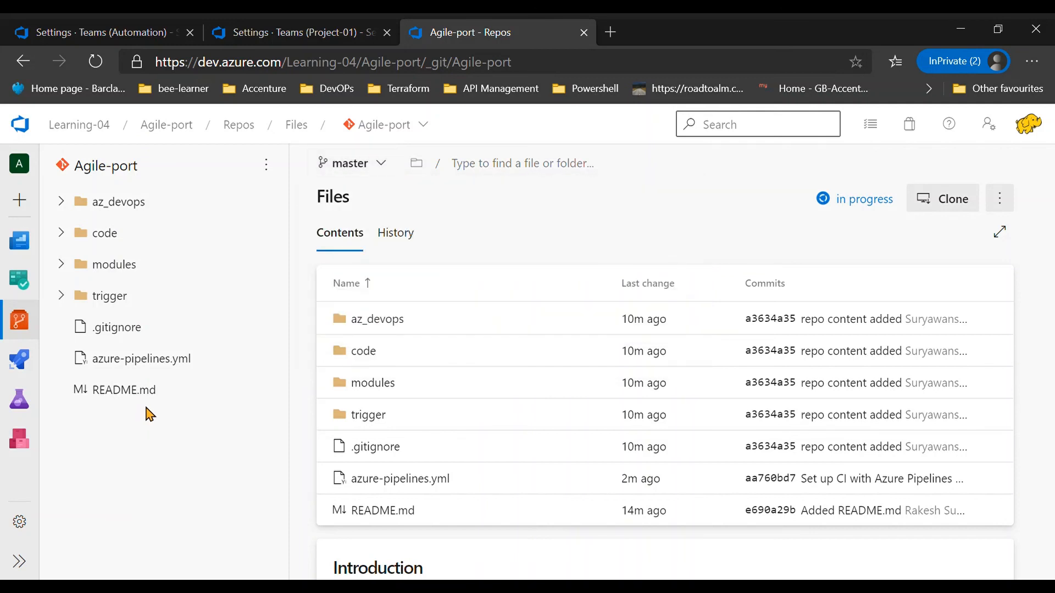
Open azure-pipelines.yml on master and examine the merged pipeline code
{"action": "left_click", "coordinate": [136, 359]}
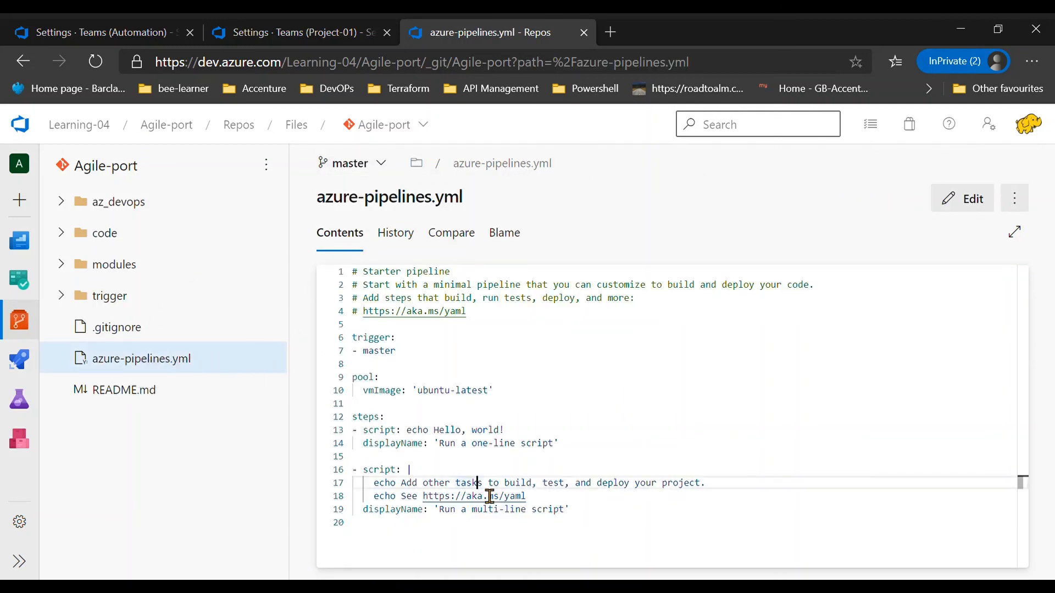
{"action": "left_click_drag", "start_coordinate": [621, 526], "coordinate": [299, 284]}
{"action": "left_click", "coordinate": [717, 368]}
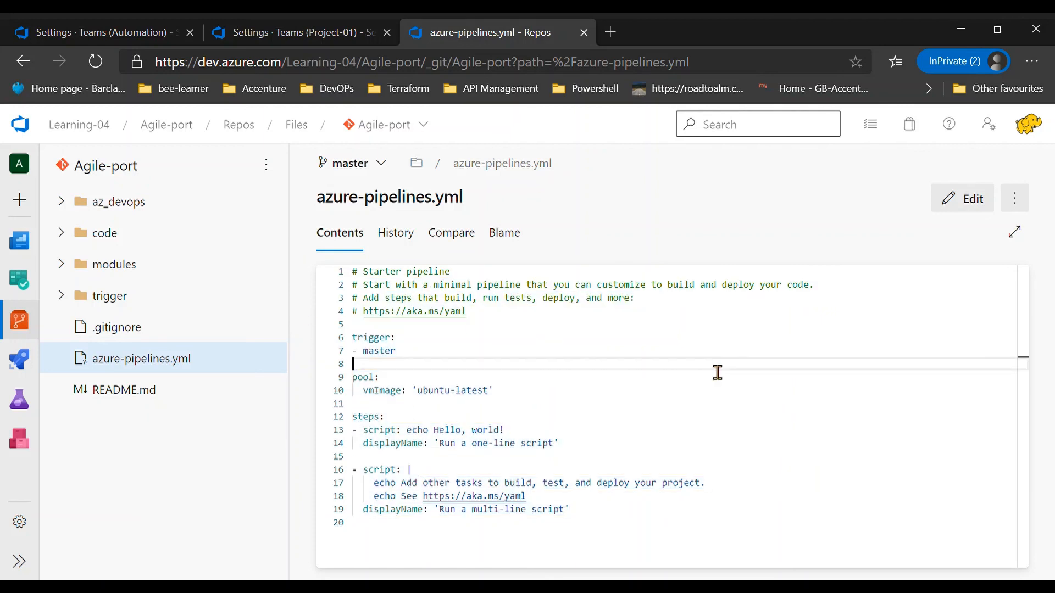
{"action": "mouse_move", "coordinate": [20, 319]}
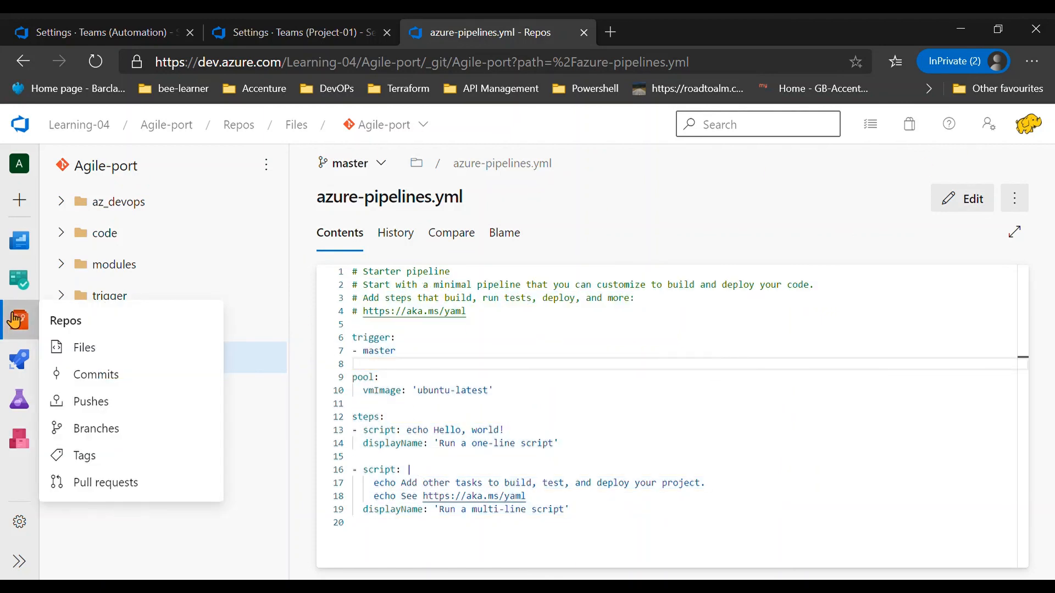